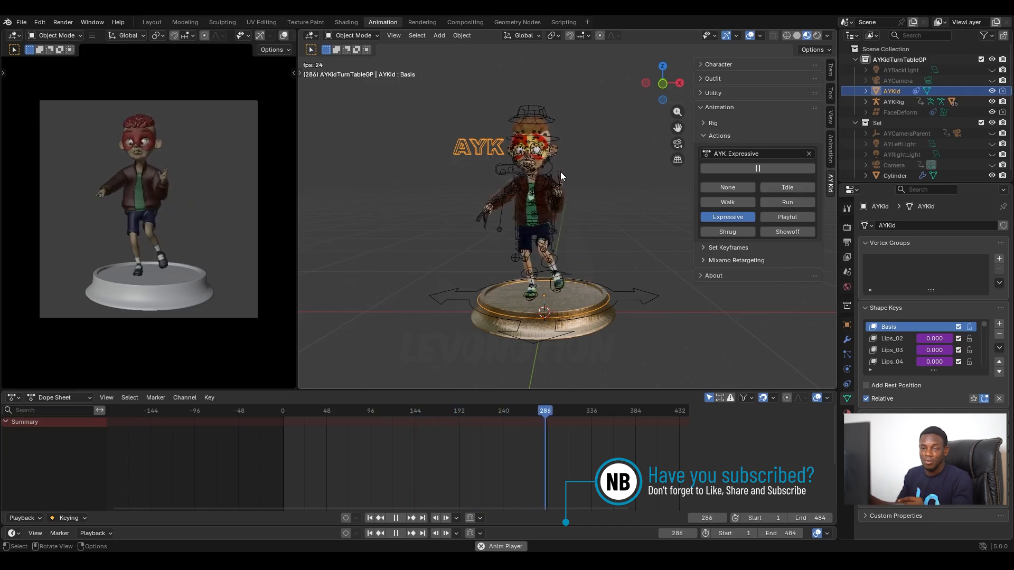
Step: Switch the character's animation action from Expressive to Idle
{"action": "scroll", "coordinate": [555, 270], "scroll_direction": "up", "scroll_amount": 1}
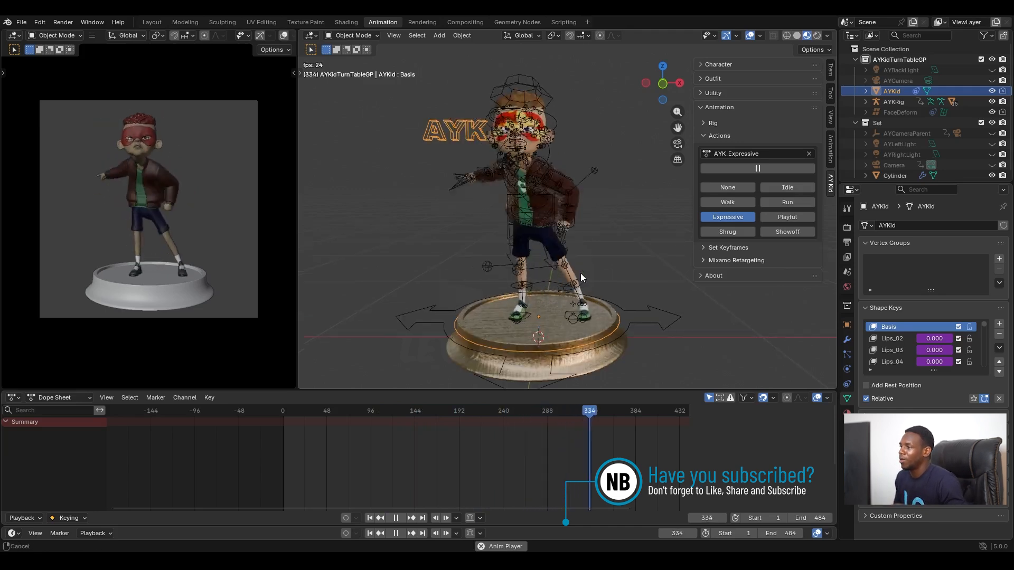
{"action": "key", "text": "space"}
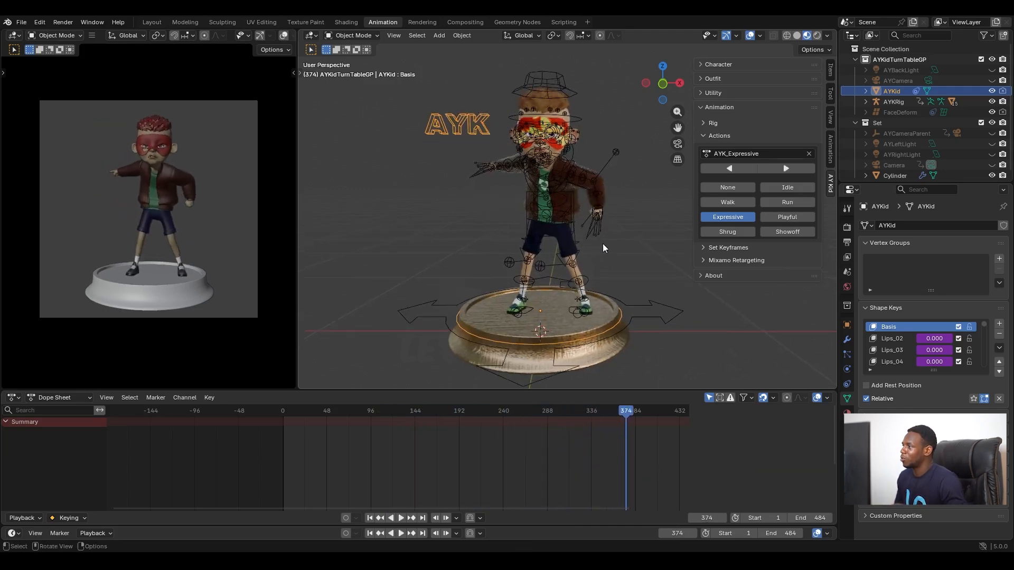
{"action": "mouse_move", "coordinate": [612, 251]}
{"action": "middle_mouse_down"}
{"action": "mouse_move", "coordinate": [634, 252]}
{"action": "mouse_move", "coordinate": [600, 250]}
{"action": "middle_mouse_up"}
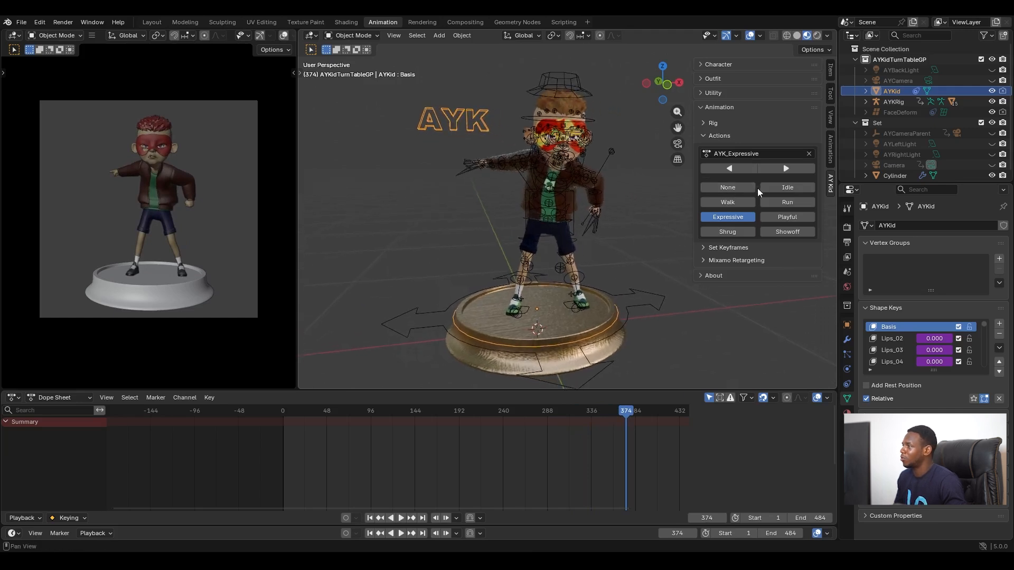
{"action": "left_click", "coordinate": [775, 188]}
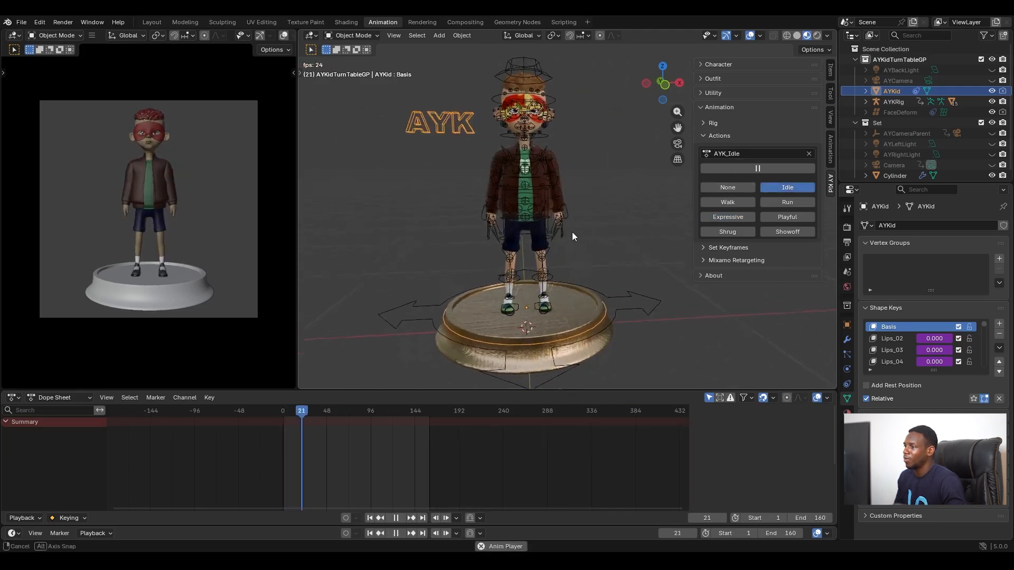
Step: Add a single-bone armature at the centre of the pedestal under the character
{"action": "left_click", "coordinate": [577, 309]}
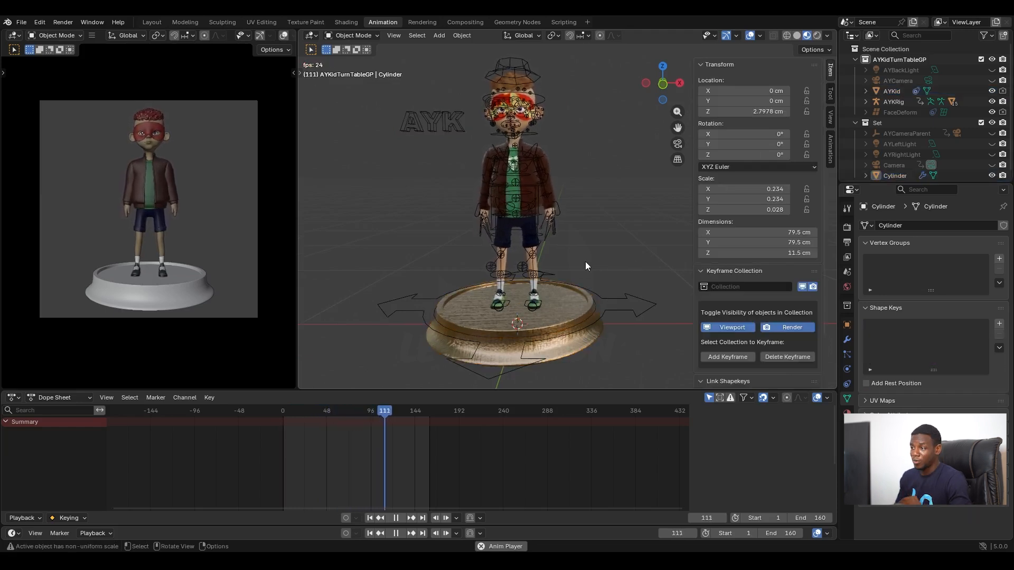
{"action": "left_click", "coordinate": [573, 343]}
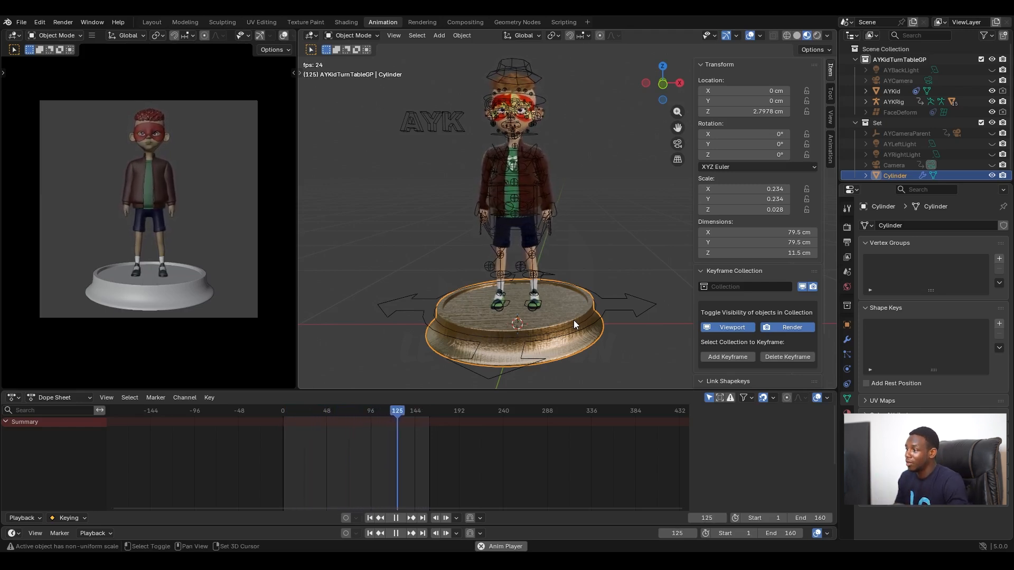
{"action": "key", "text": "shift+a"}
{"action": "mouse_move", "coordinate": [565, 331]}
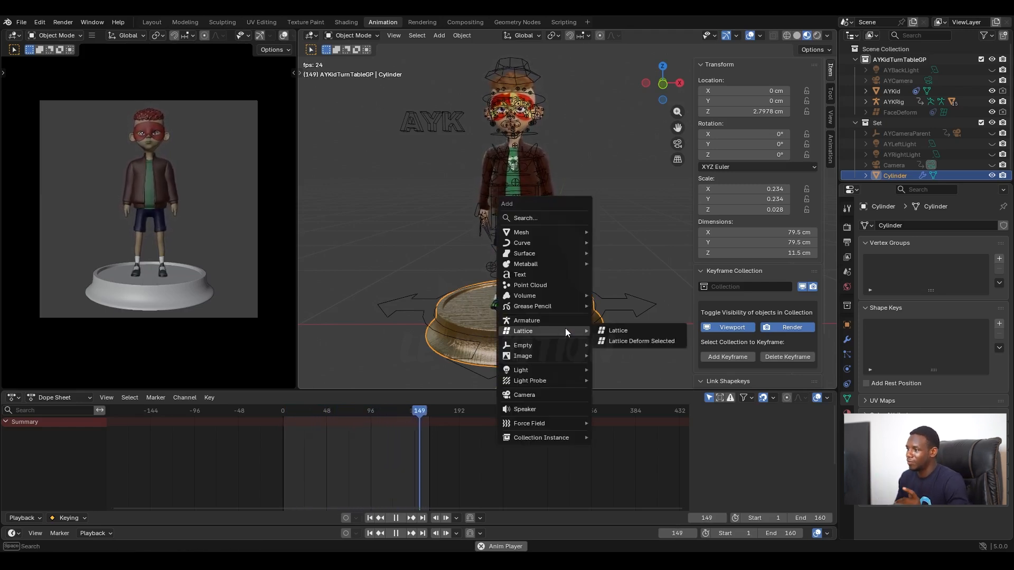
{"action": "left_click", "coordinate": [540, 318]}
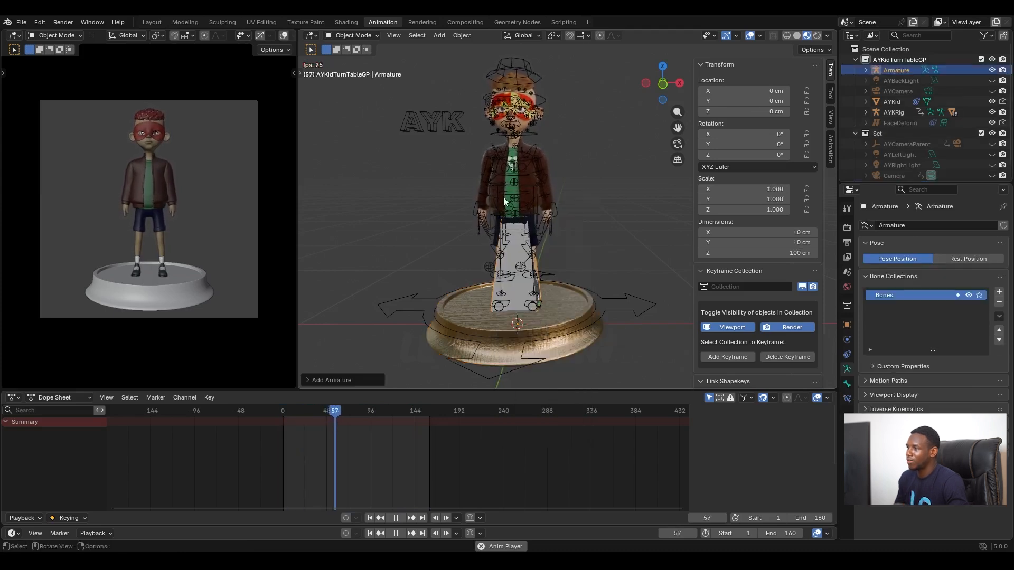
Step: In Edit Mode, scale the new armature's bone down to about 31 cm long, using the 3D cursor as the pivot point
{"action": "middle_click_drag", "start_coordinate": [535, 275], "coordinate": [558, 247]}
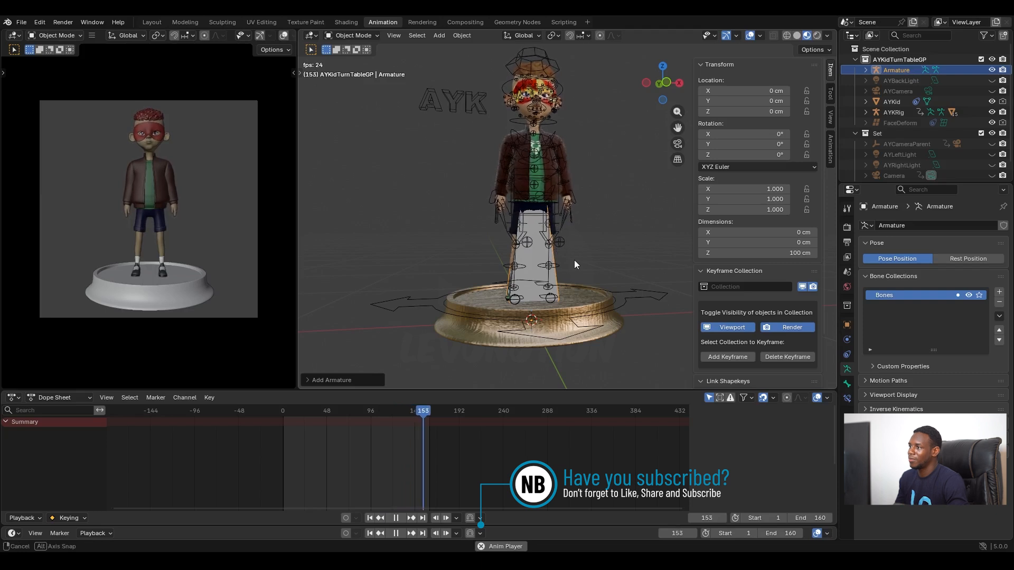
{"action": "middle_click_drag", "start_coordinate": [574, 260], "coordinate": [561, 265]}
{"action": "left_click", "coordinate": [369, 37]}
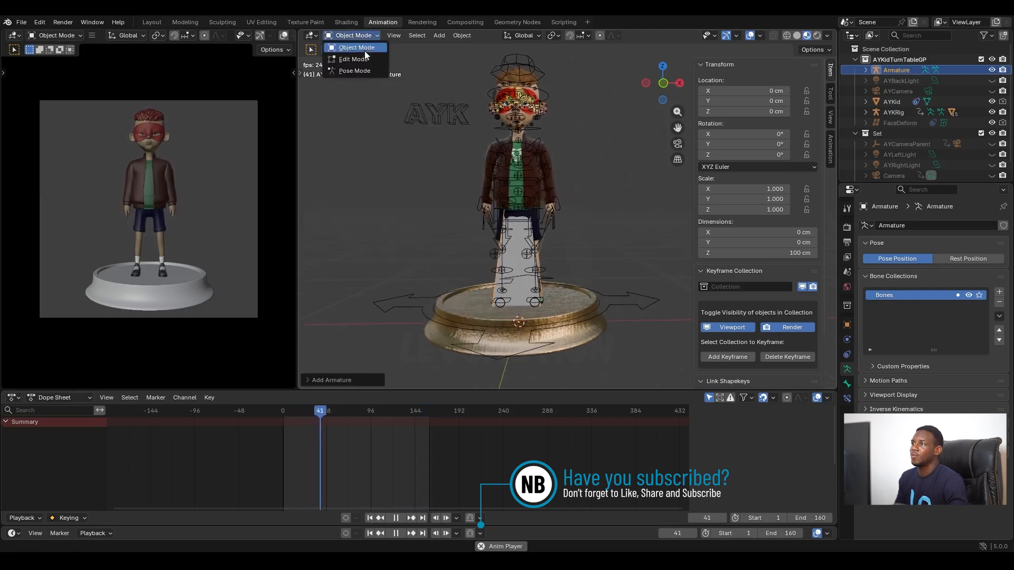
{"action": "left_click", "coordinate": [362, 56]}
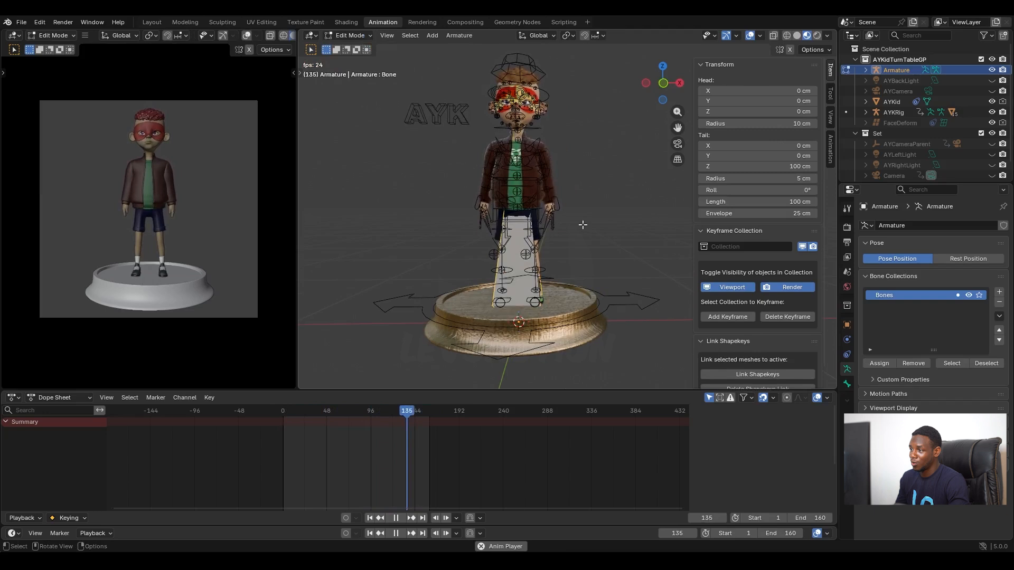
{"action": "key", "text": "s"}
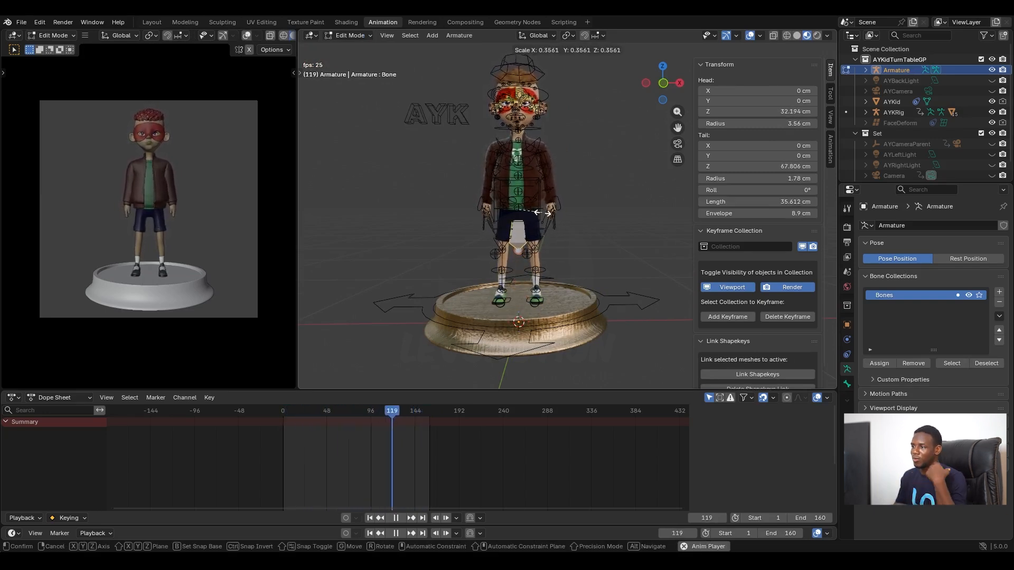
{"action": "key", "text": "Escape"}
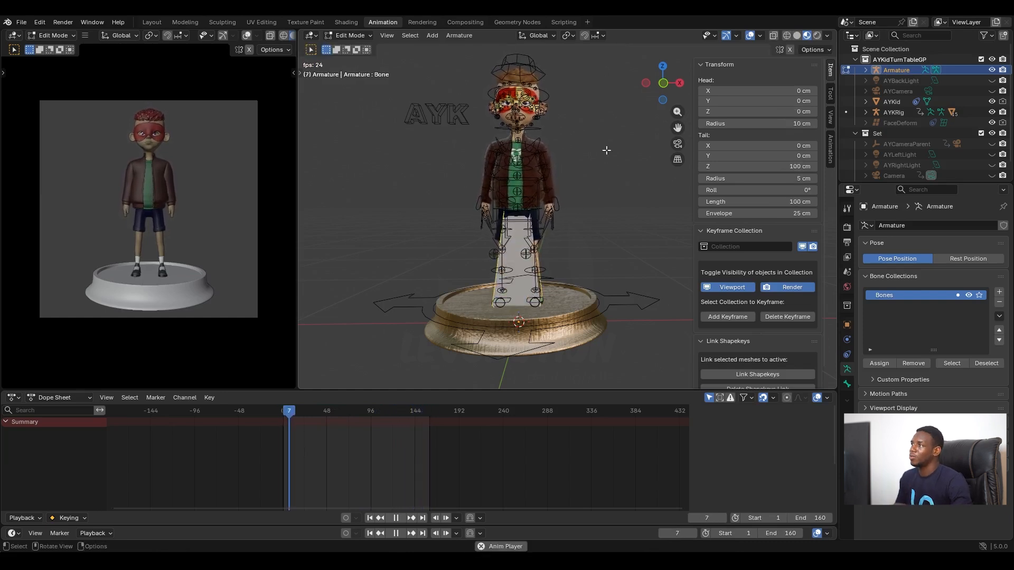
{"action": "left_click", "coordinate": [569, 36]}
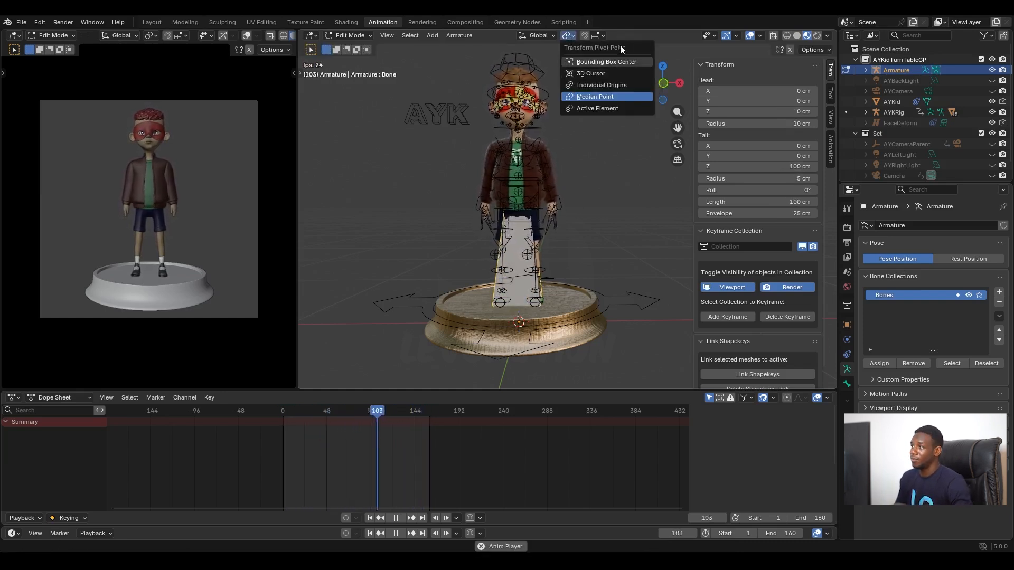
{"action": "left_click", "coordinate": [594, 73]}
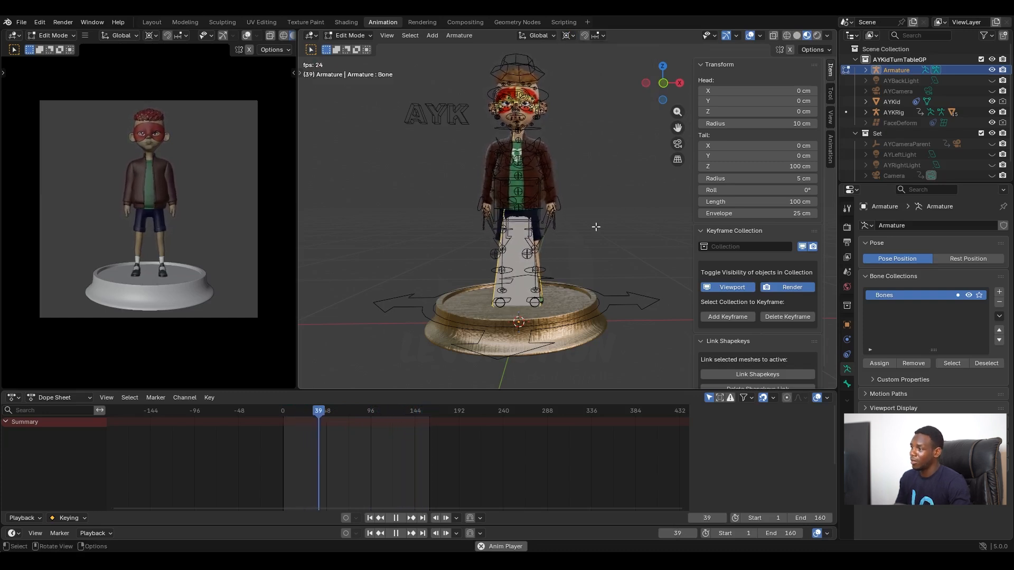
{"action": "key", "text": "s"}
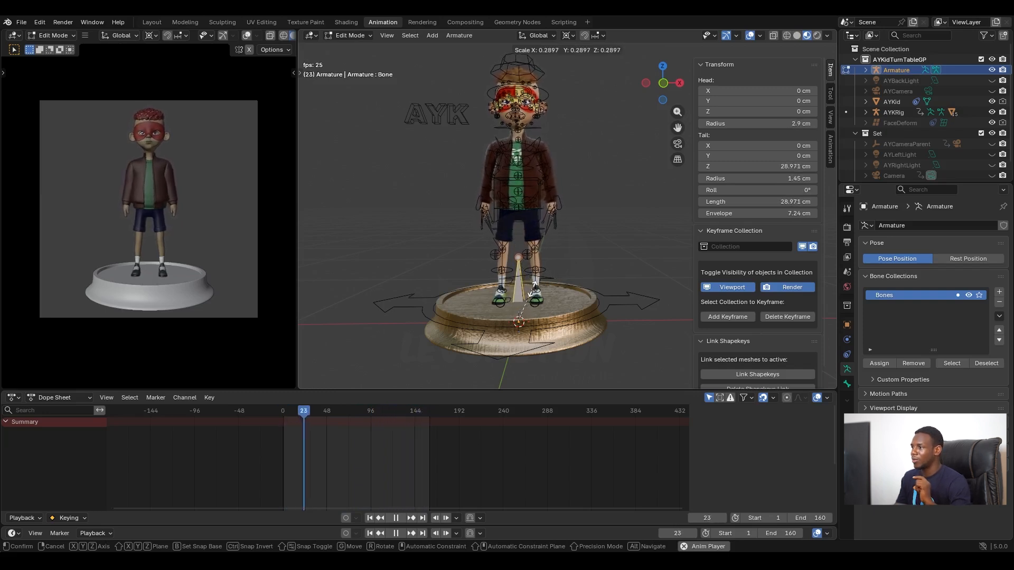
{"action": "left_click", "coordinate": [540, 280]}
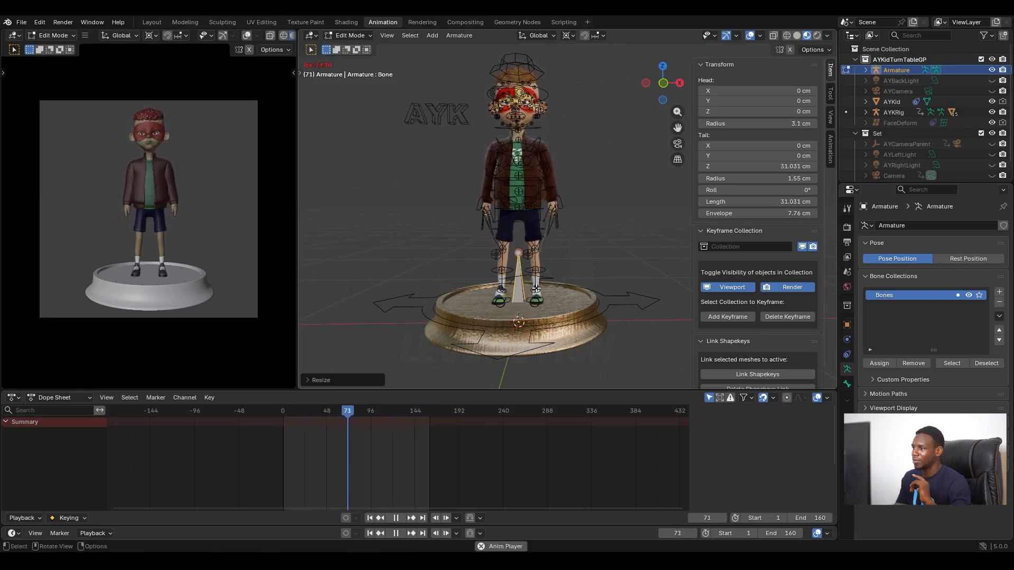
Step: Switch the transform pivot point away from the 3D cursor and return the armature to Object Mode
{"action": "left_click", "coordinate": [567, 36]}
{"action": "left_click", "coordinate": [589, 85]}
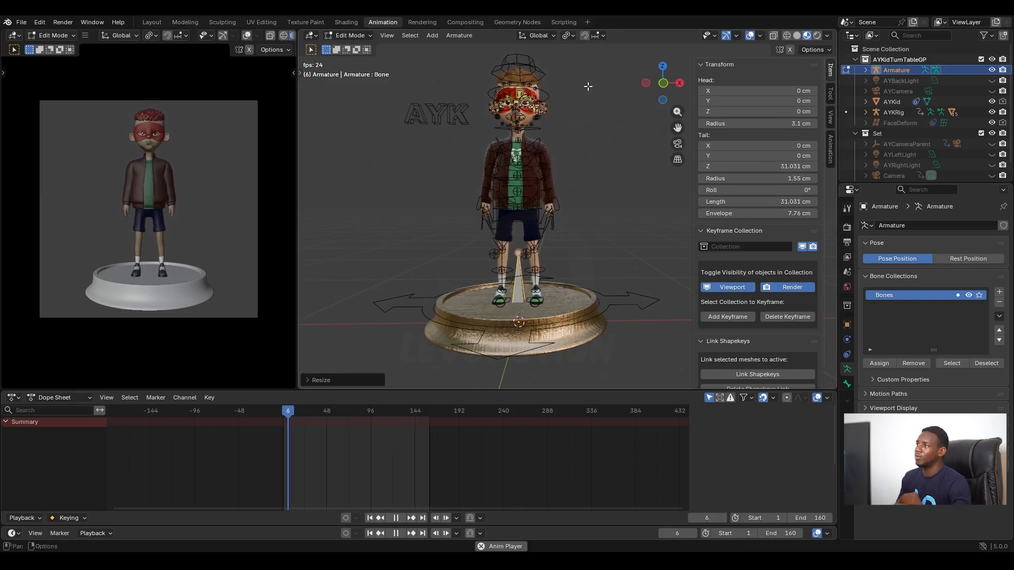
{"action": "left_click", "coordinate": [350, 35]}
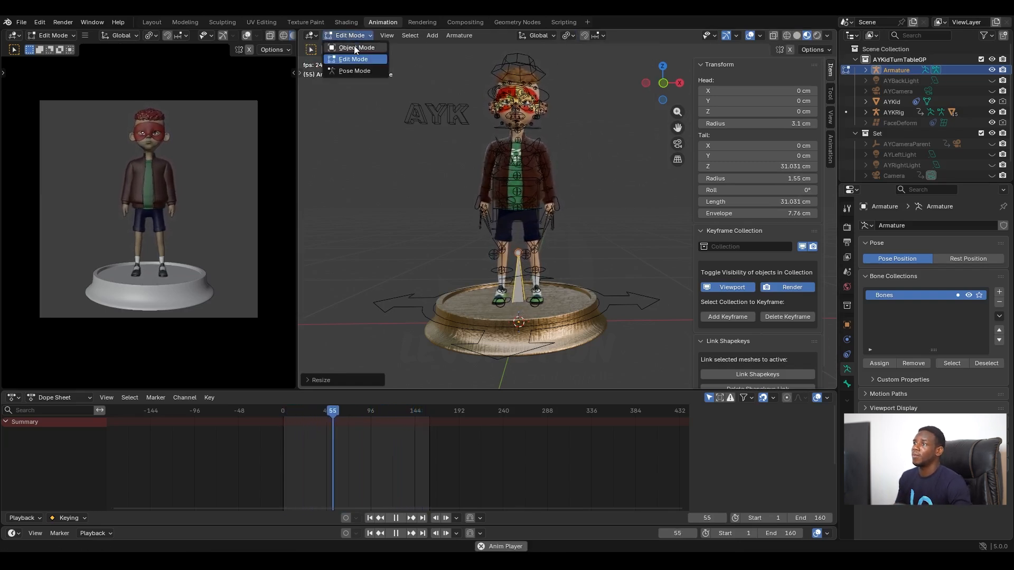
{"action": "left_click", "coordinate": [366, 56]}
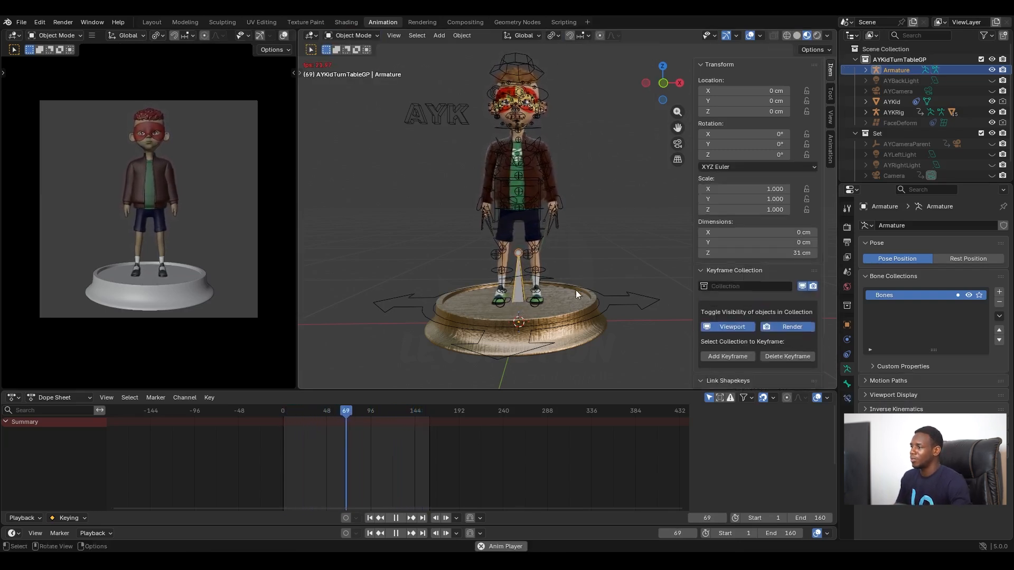
Step: Parent the pedestal cylinder to the new armature with the Bone option
{"action": "left_click", "coordinate": [575, 335]}
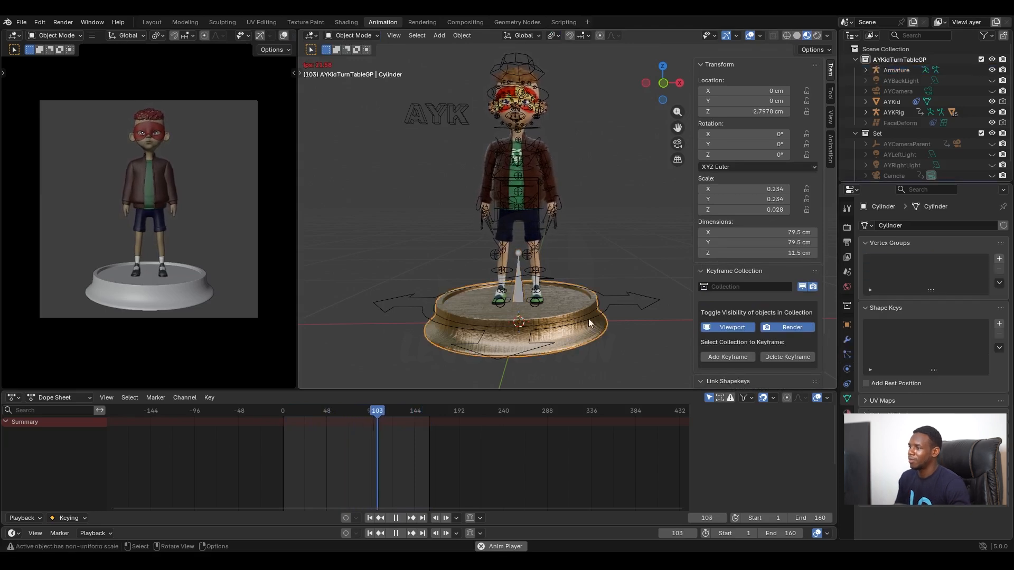
{"action": "left_click", "coordinate": [520, 286]}
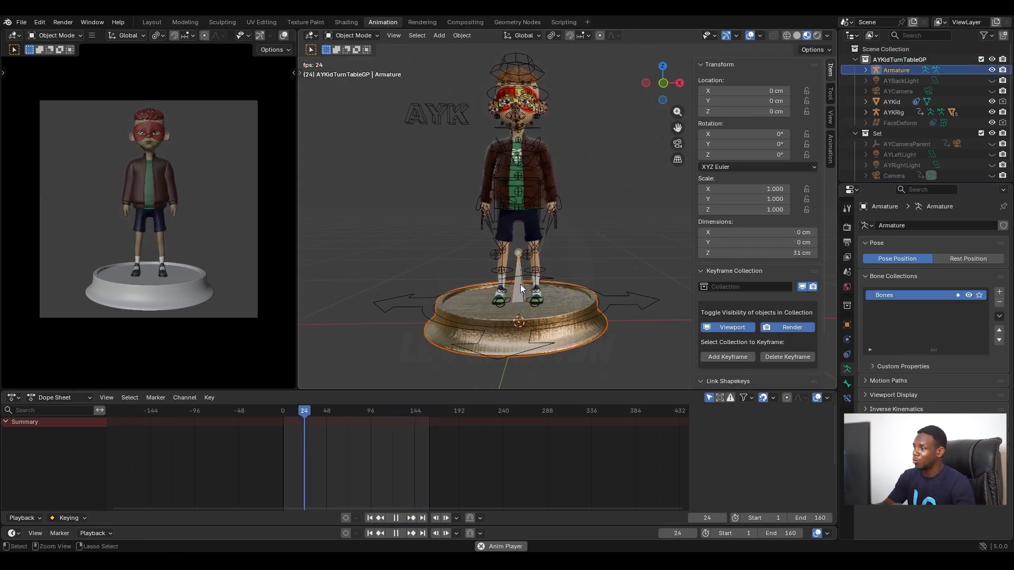
{"action": "key", "text": "ctrl+p"}
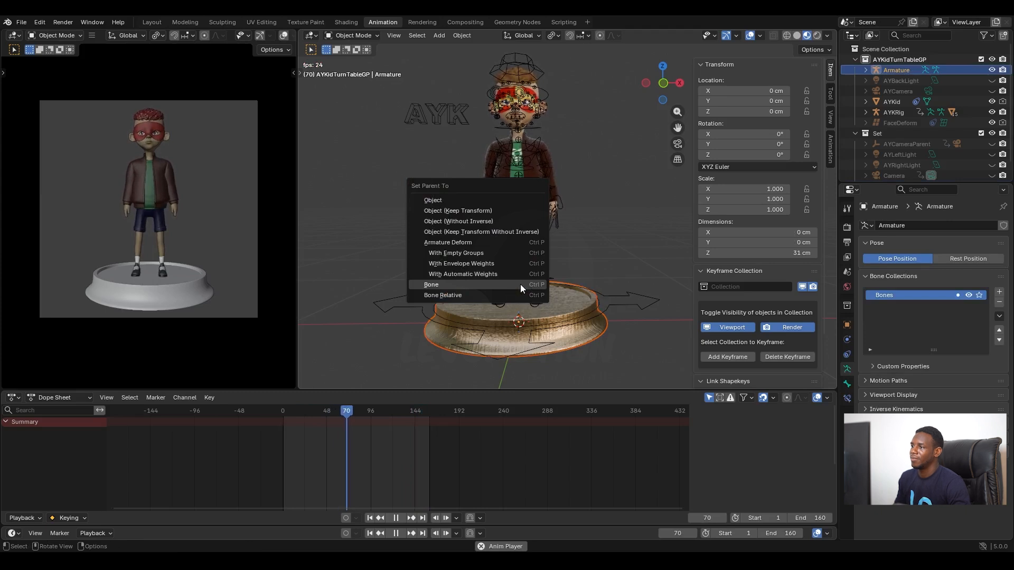
{"action": "left_click", "coordinate": [520, 284]}
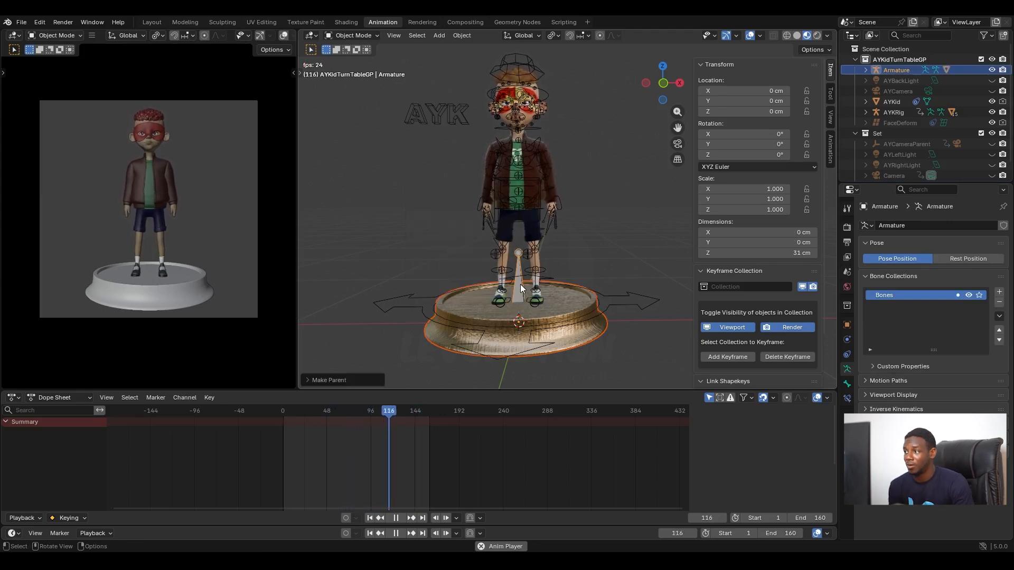
Step: Put the new armature in Pose Mode and test moving its bone together with the pedestal, then cancel the move
{"action": "left_click", "coordinate": [359, 35]}
{"action": "left_click", "coordinate": [366, 71]}
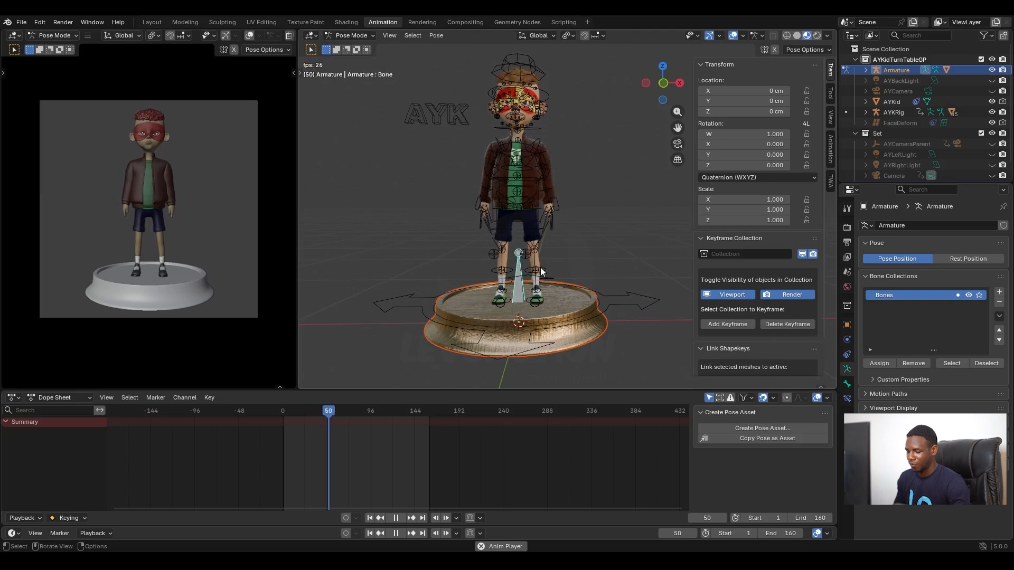
{"action": "key", "text": "g"}
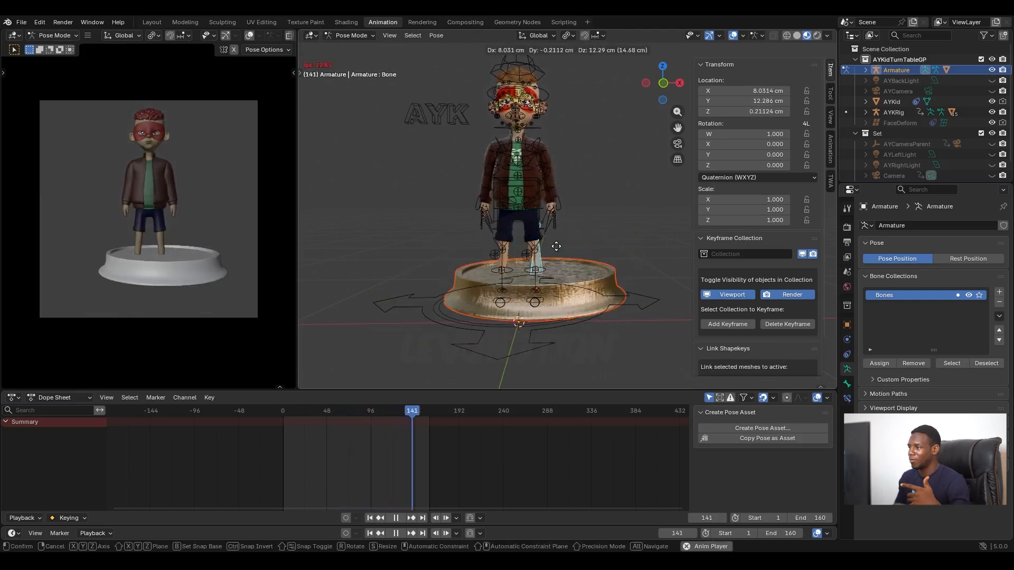
{"action": "key", "text": "Escape"}
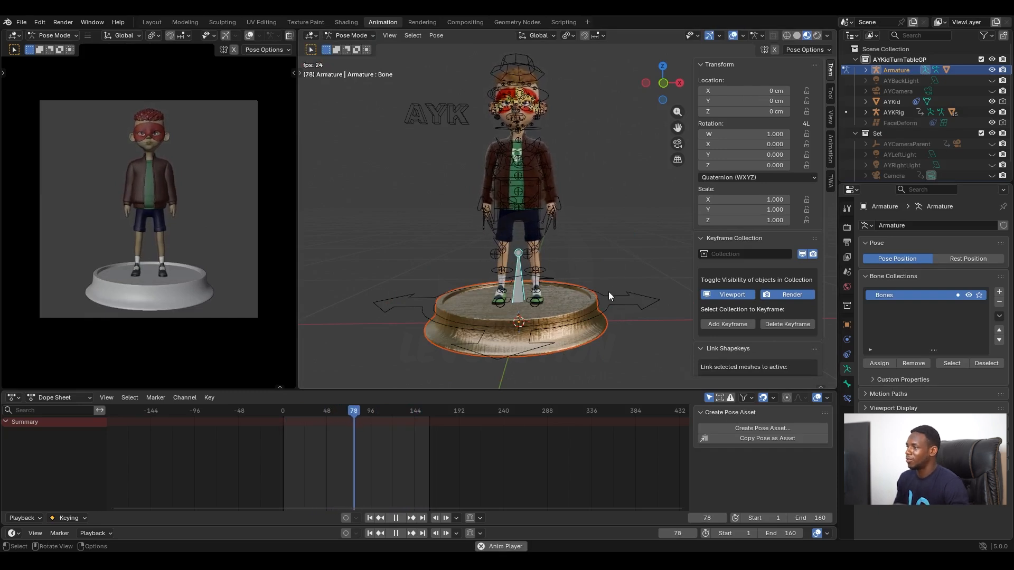
Step: Stop the animation playback and turn off Lock Object Modes
{"action": "key", "text": "space"}
{"action": "middle_click_drag", "start_coordinate": [583, 277], "coordinate": [572, 276]}
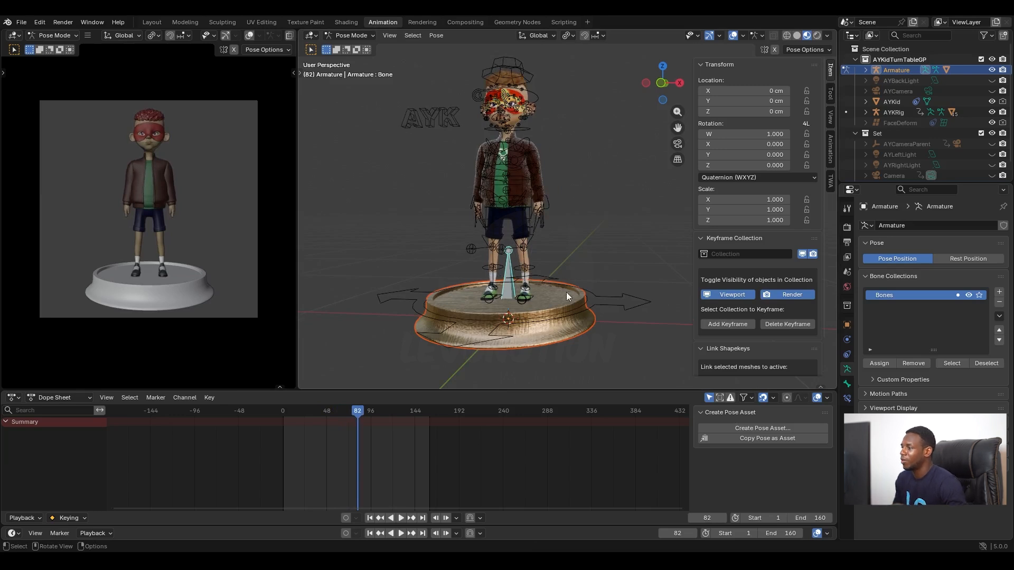
{"action": "middle_click_drag", "start_coordinate": [601, 290], "coordinate": [612, 293]}
{"action": "left_click", "coordinate": [612, 294]}
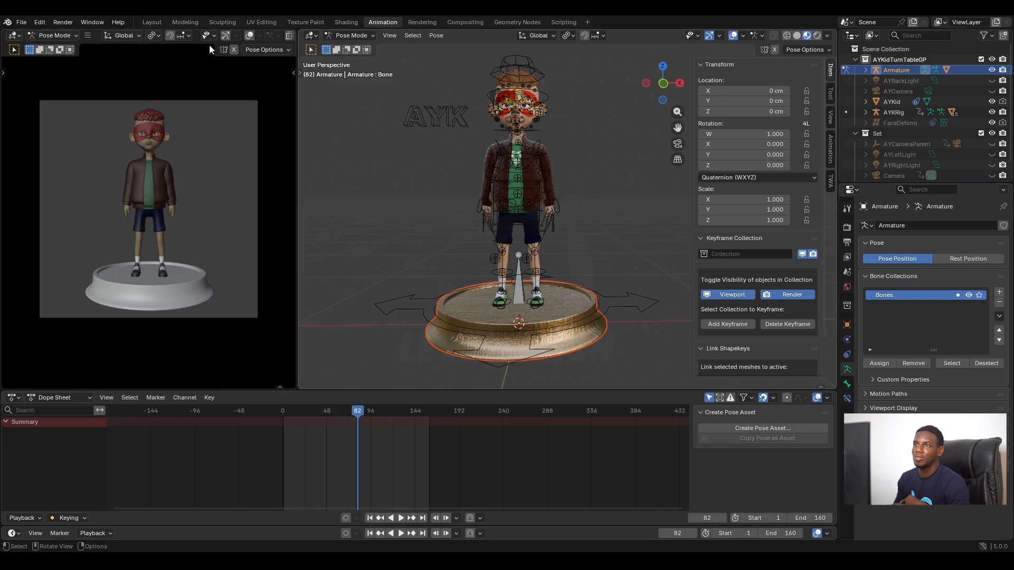
{"action": "left_click", "coordinate": [40, 22]}
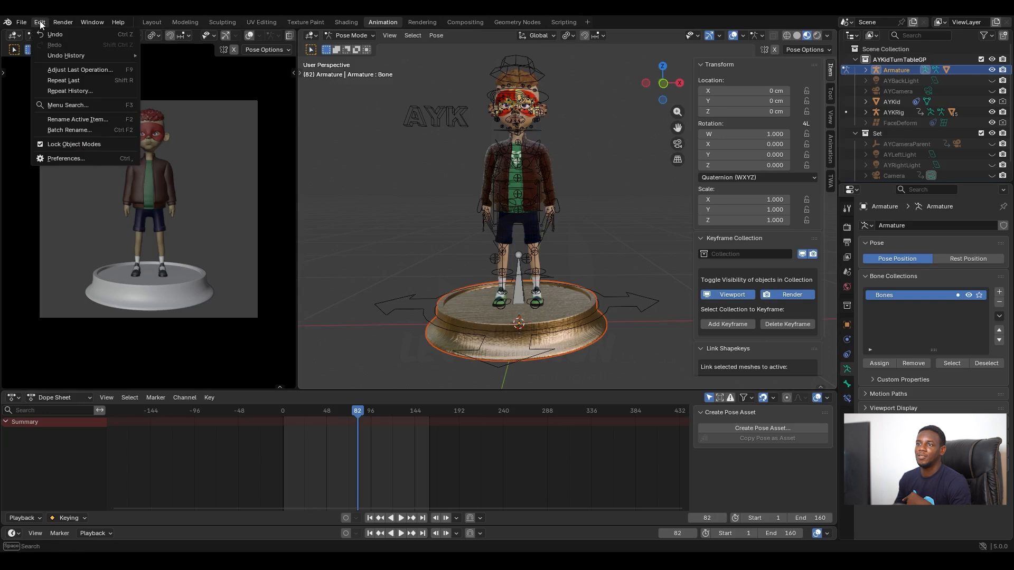
{"action": "left_click", "coordinate": [41, 145]}
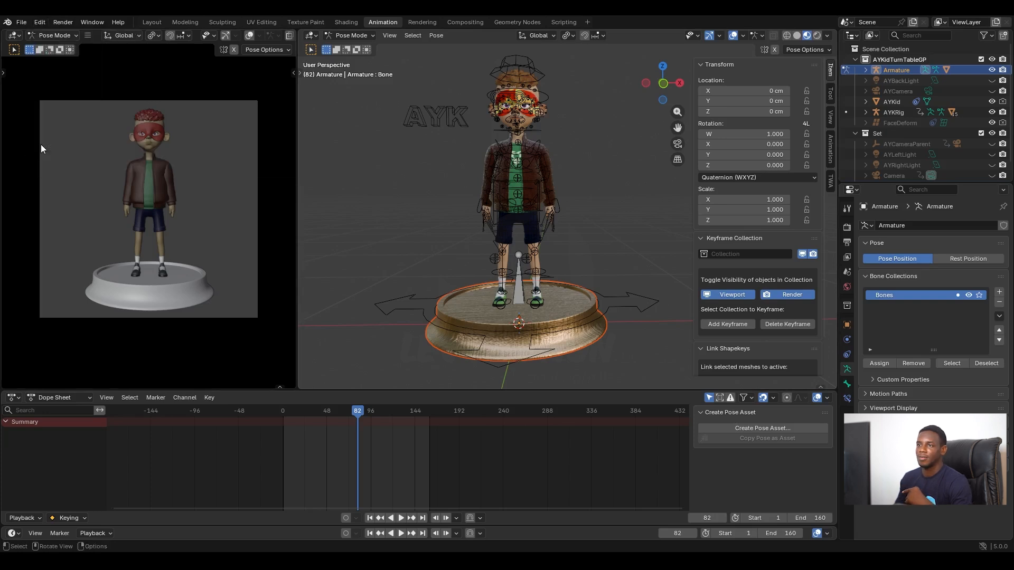
Step: Select the character rig AYKRig and switch it to Pose Mode
{"action": "left_click", "coordinate": [519, 206]}
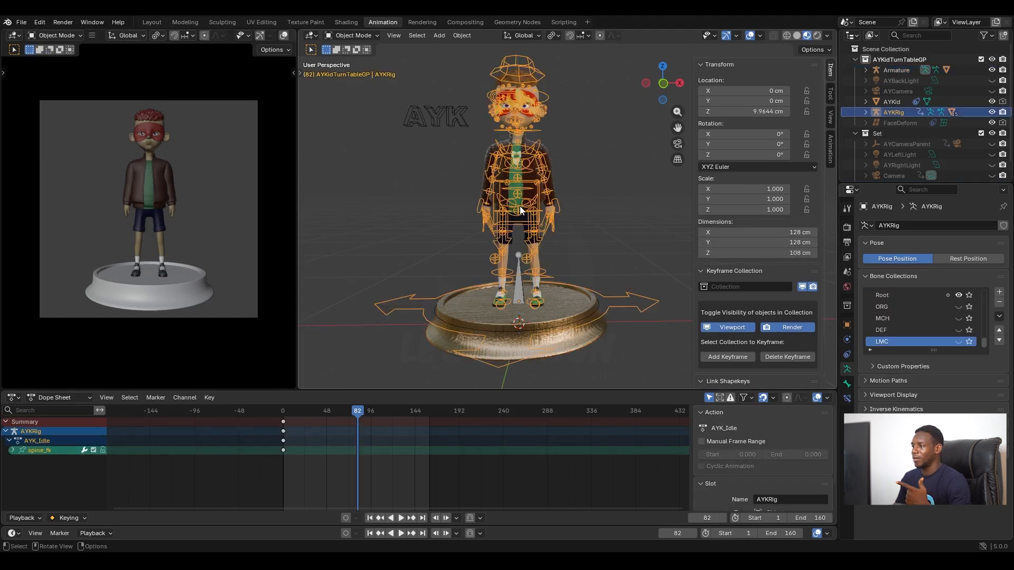
{"action": "left_click", "coordinate": [350, 34]}
{"action": "left_click", "coordinate": [351, 73]}
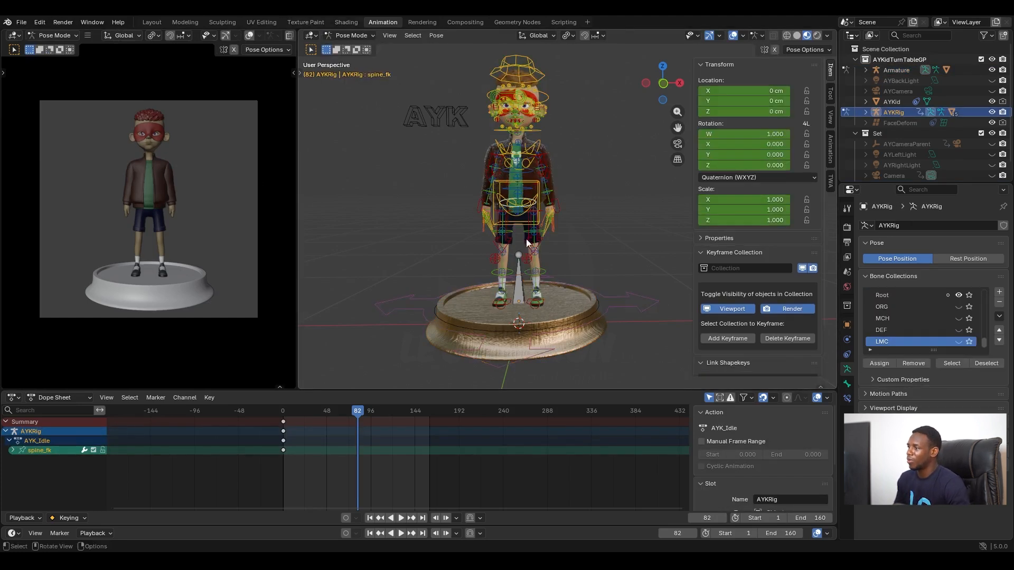
Step: Select the character rig's root bone together with the pedestal bone and parent the rig to the pedestal bone with the Bone option
{"action": "left_click", "coordinate": [616, 295]}
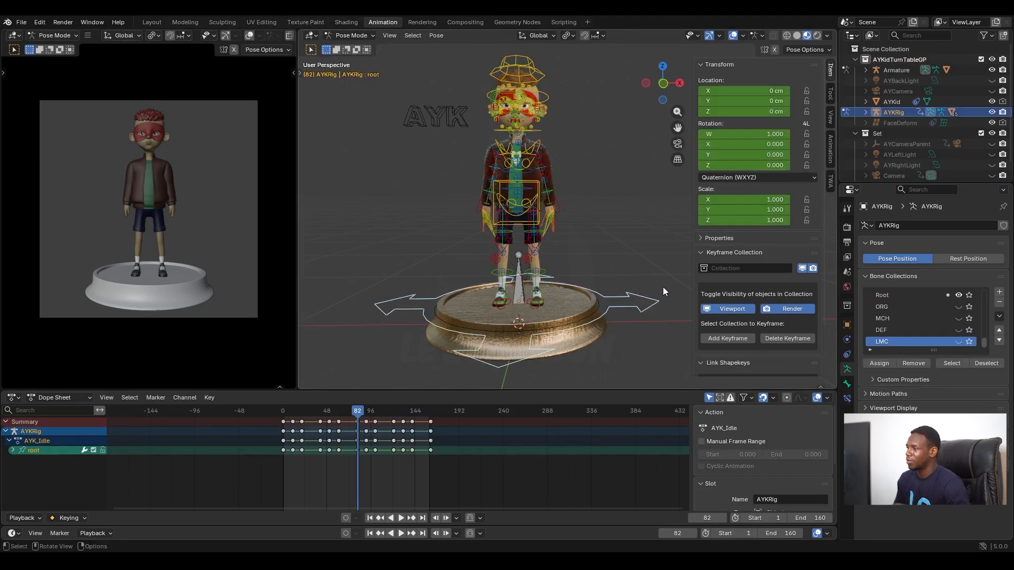
{"action": "left_click", "coordinate": [518, 287]}
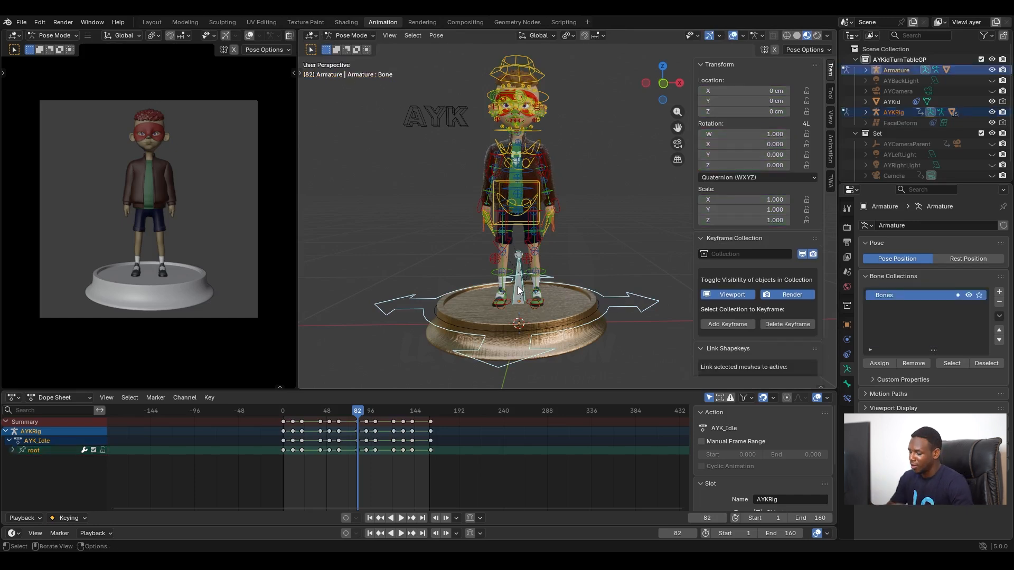
{"action": "key", "text": "ctrl+p"}
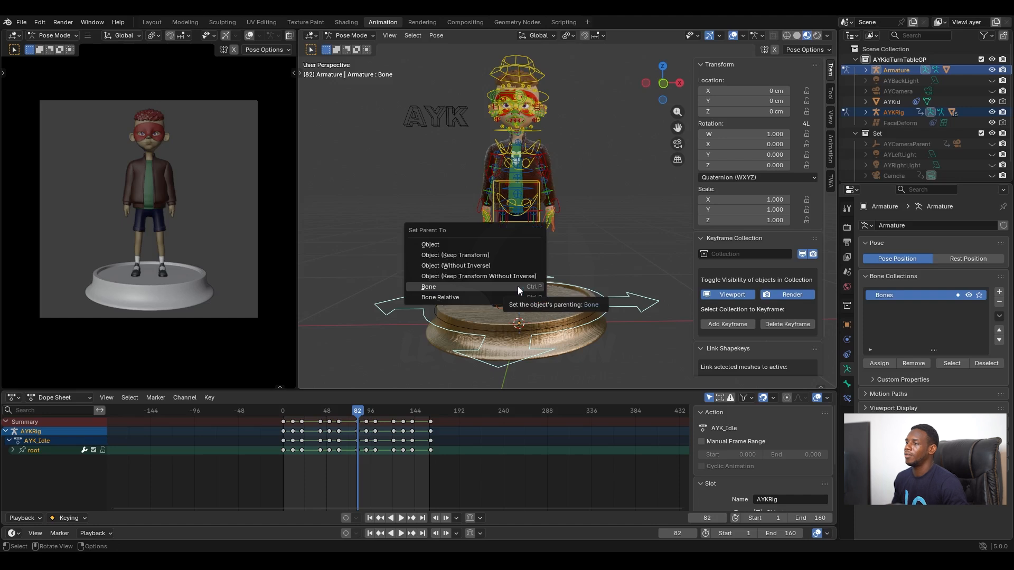
{"action": "left_click", "coordinate": [518, 286]}
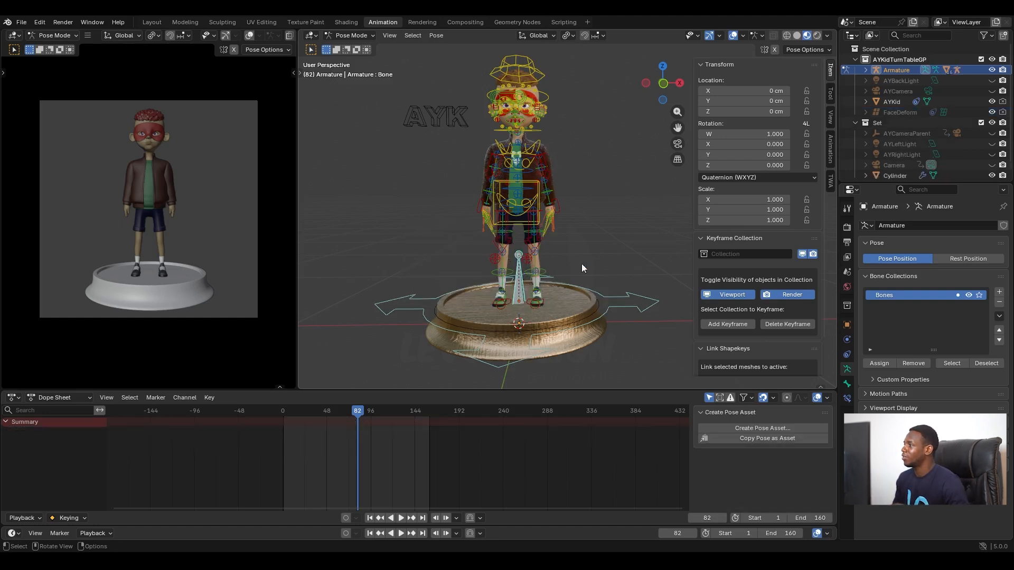
Step: Test-rotate the pedestal bone about Y, restore it, and set its rotation mode to XYZ Euler
{"action": "mouse_move", "coordinate": [744, 155]}
{"action": "left_mouse_down"}
{"action": "mouse_move", "coordinate": [776, 154]}
{"action": "mouse_move", "coordinate": [713, 155]}
{"action": "mouse_move", "coordinate": [739, 155]}
{"action": "left_mouse_up"}
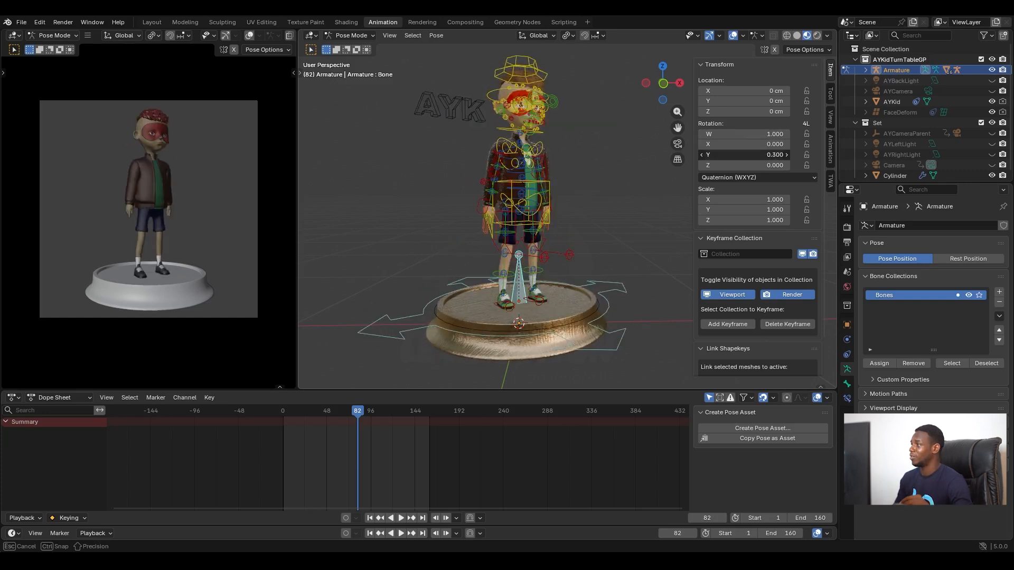
{"action": "key", "text": "Return"}
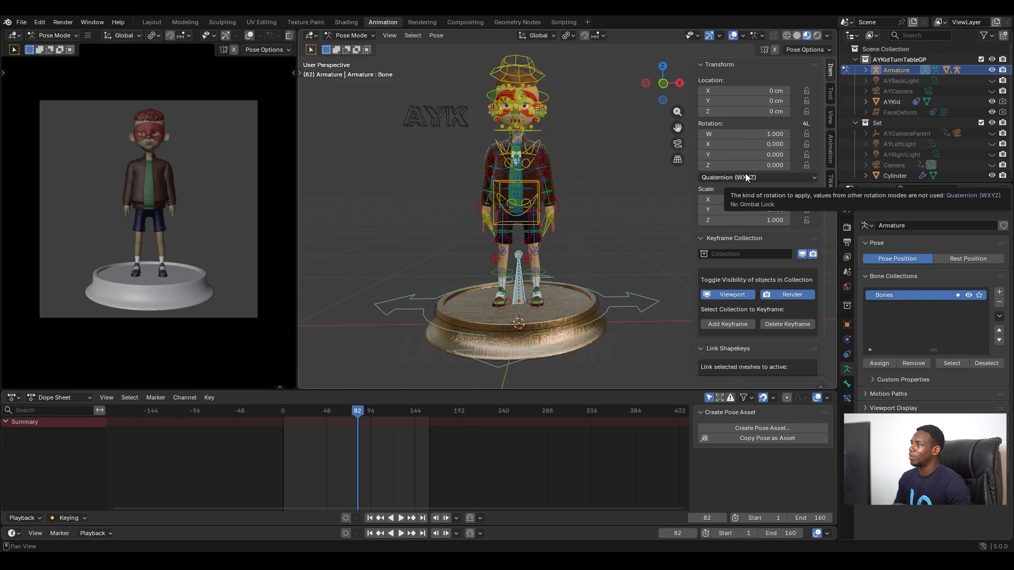
{"action": "left_click", "coordinate": [743, 177]}
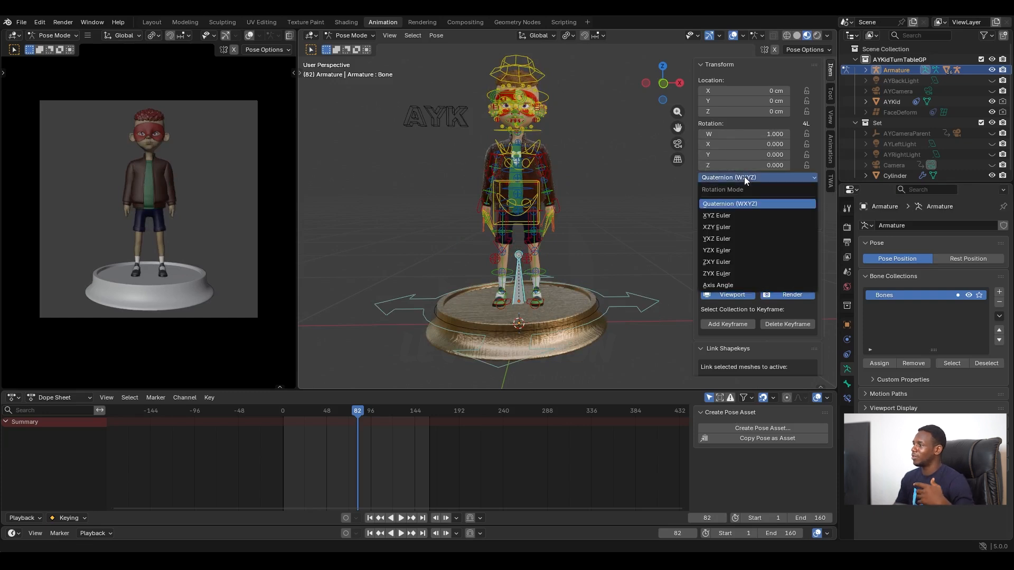
{"action": "left_click", "coordinate": [723, 216]}
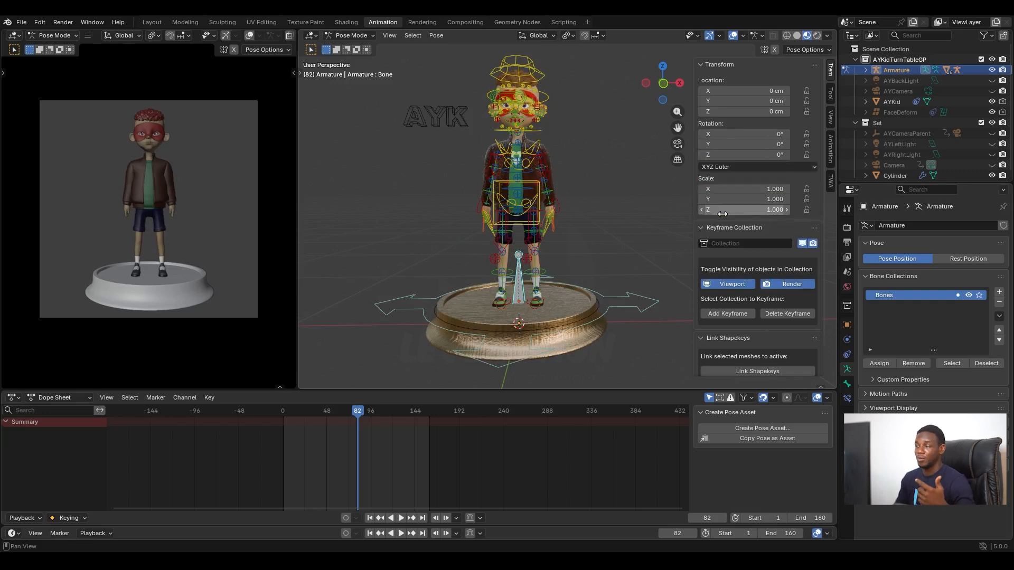
Step: Insert a single keyframe on the pedestal bone's Y rotation at frame 1
{"action": "left_click", "coordinate": [370, 518]}
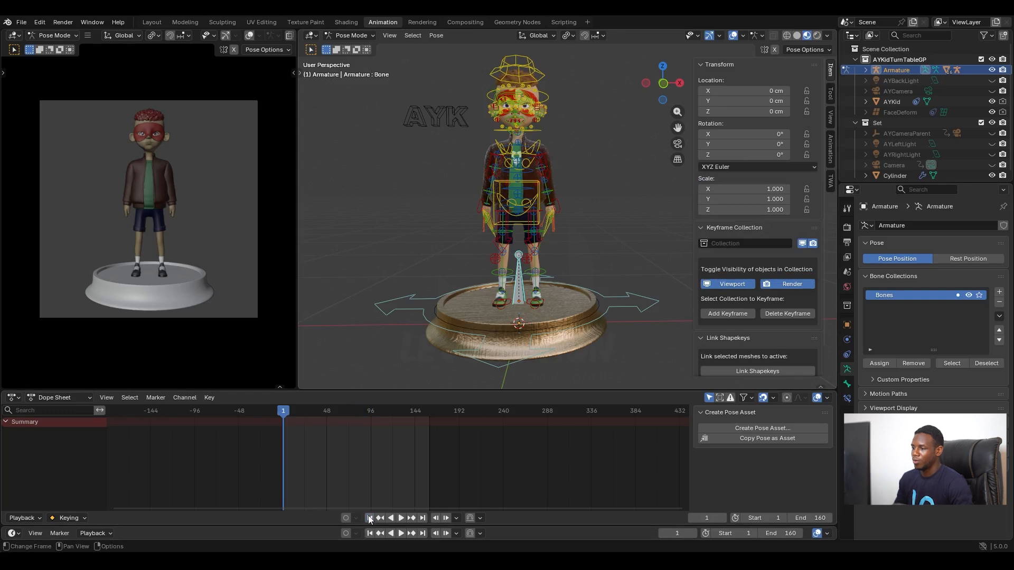
{"action": "right_click", "coordinate": [736, 145]}
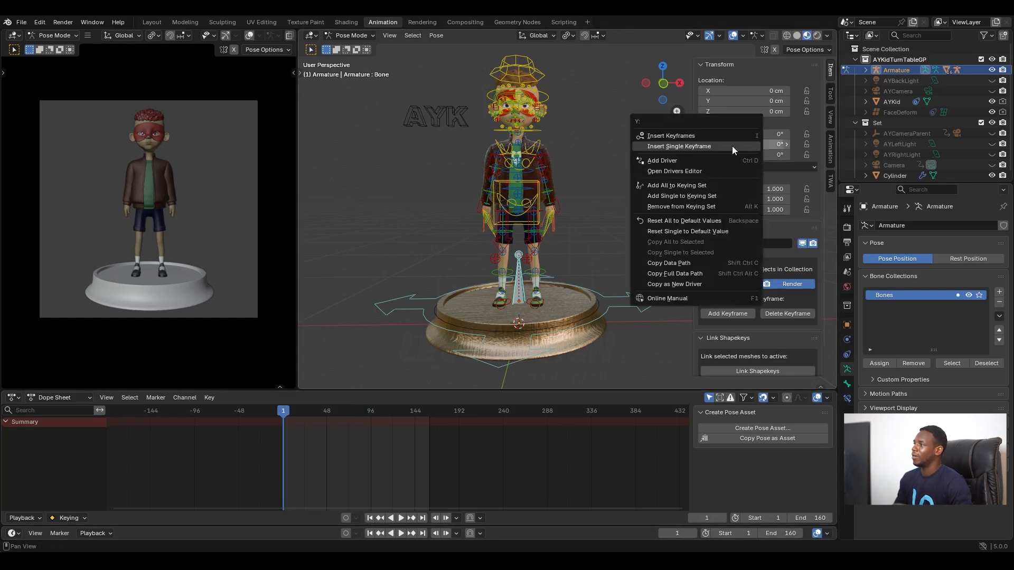
{"action": "left_click", "coordinate": [678, 146]}
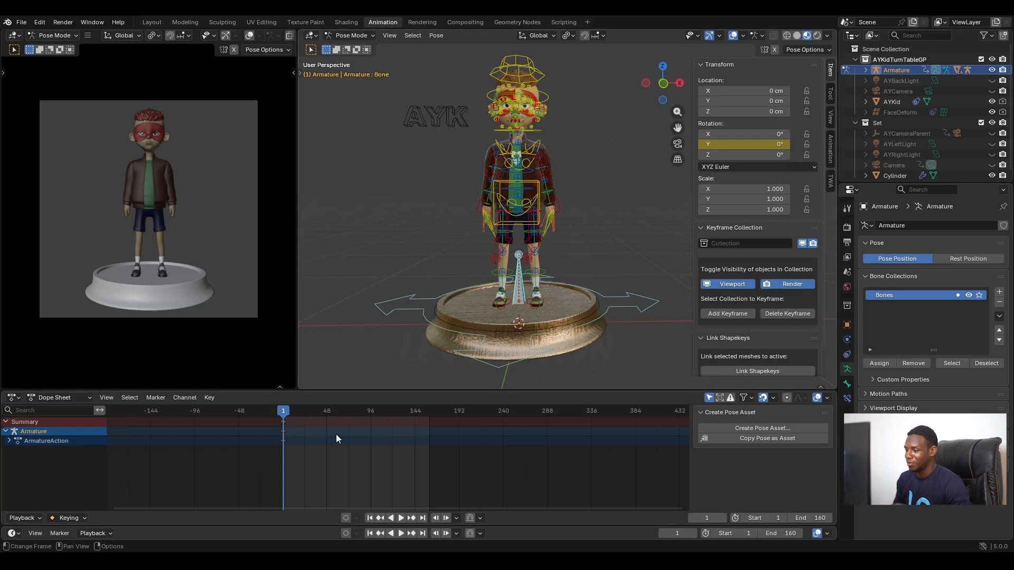
Step: At frame 180, set the pedestal bone's Y rotation to 360° and insert a single keyframe on it
{"action": "left_click", "coordinate": [403, 419]}
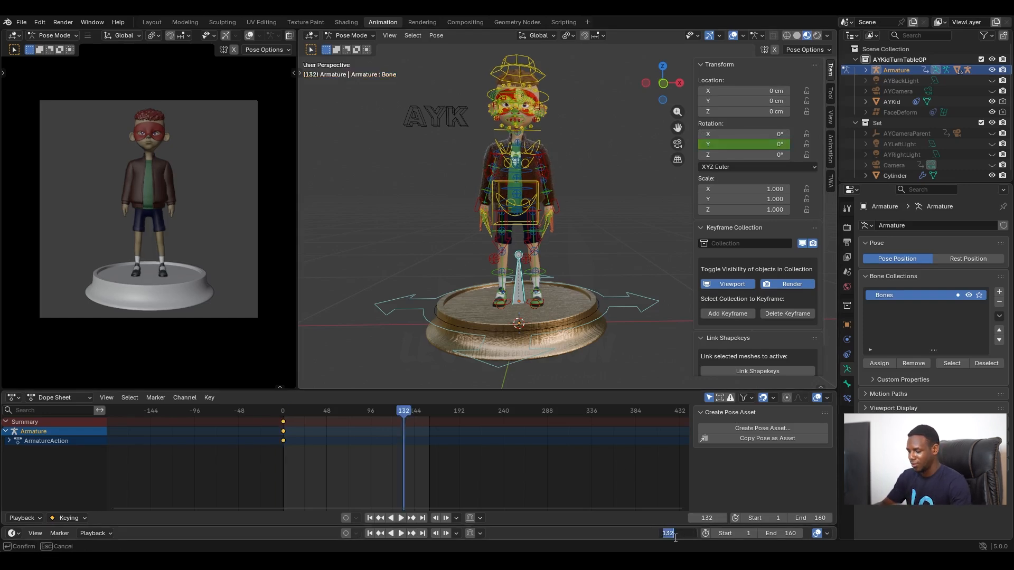
{"action": "key", "text": "Return"}
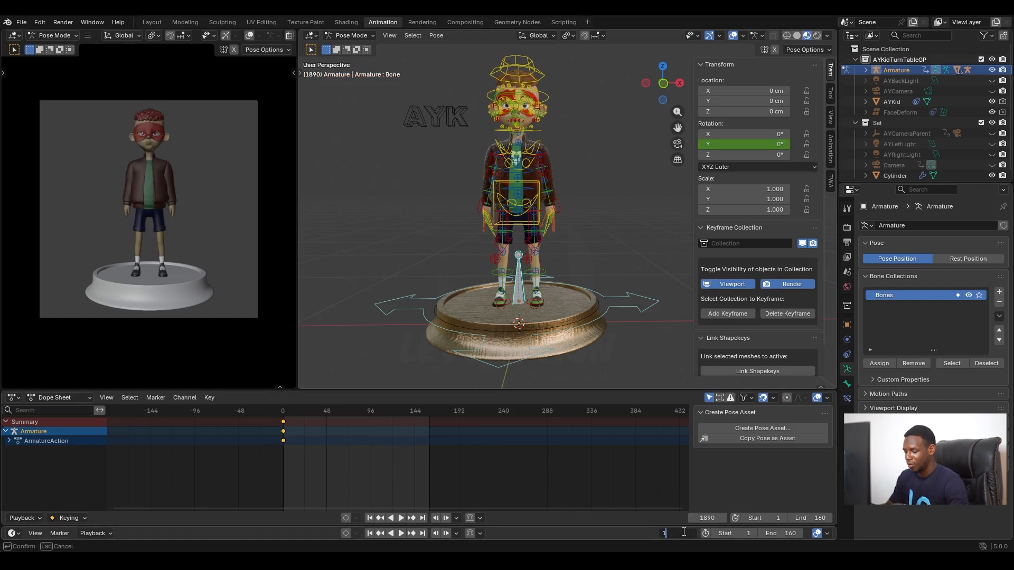
{"action": "key", "text": "Return"}
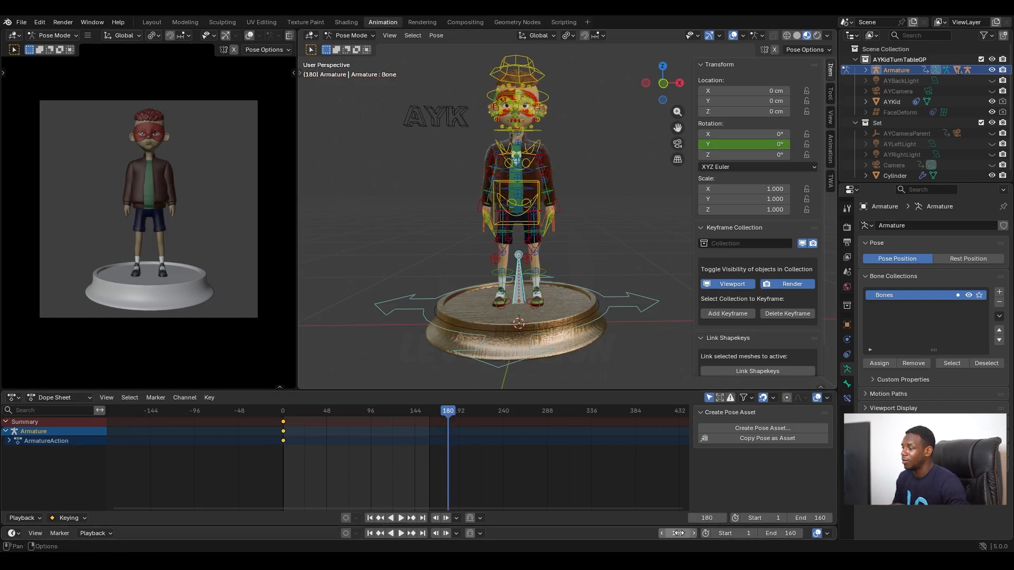
{"action": "left_click", "coordinate": [762, 143]}
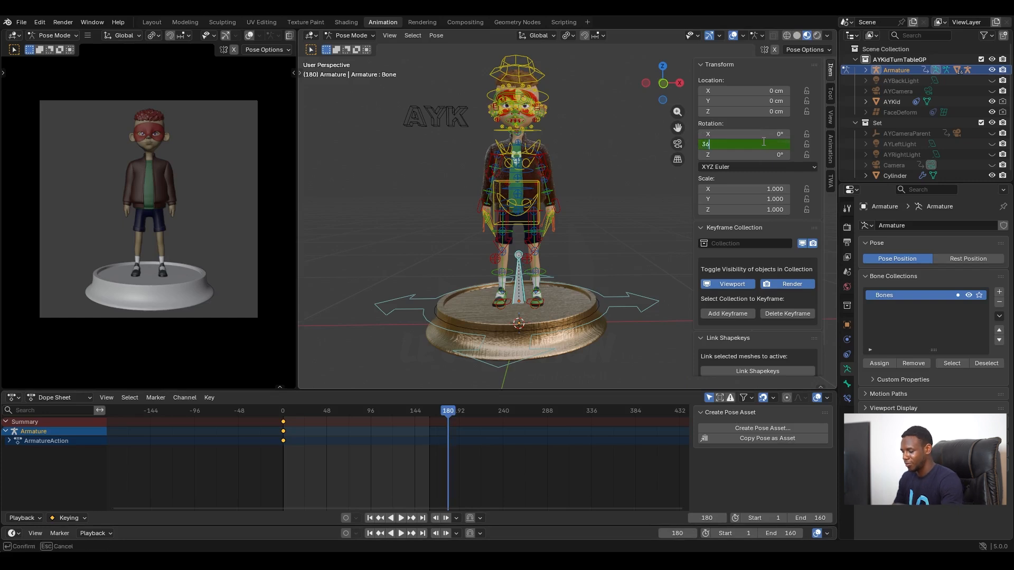
{"action": "type", "text": "360"}
{"action": "key", "text": "Return"}
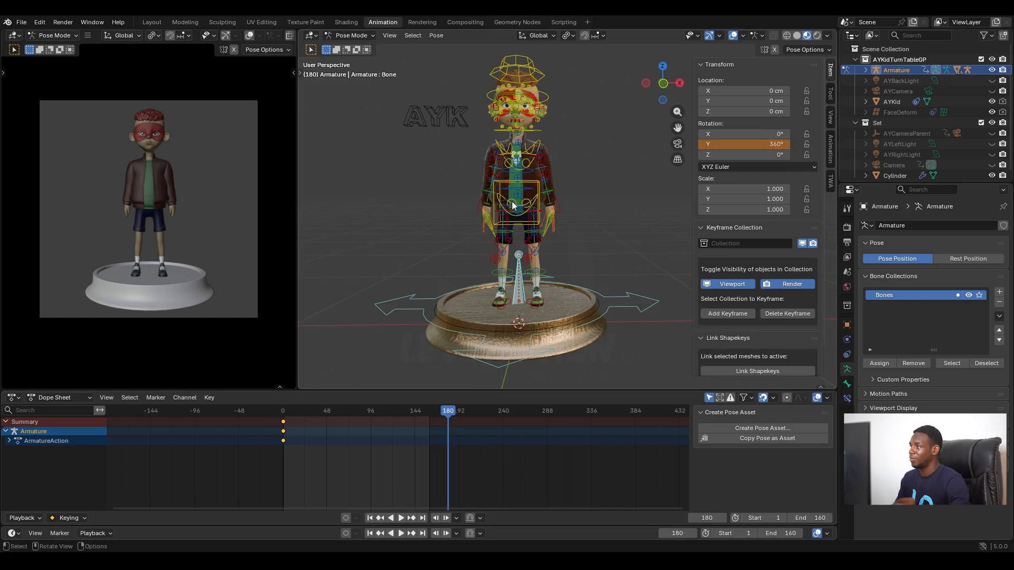
{"action": "right_click", "coordinate": [749, 142]}
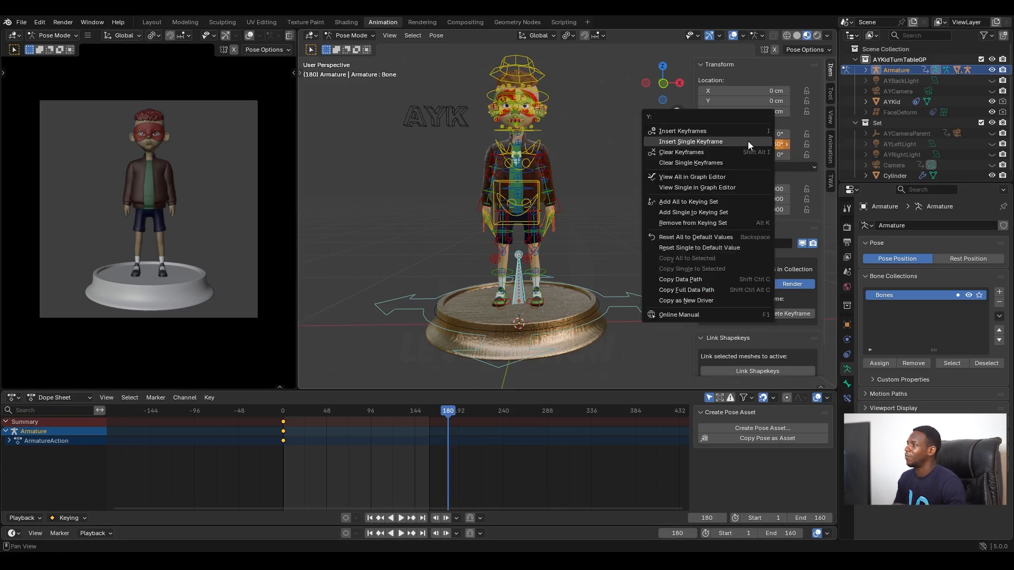
{"action": "left_click", "coordinate": [685, 142]}
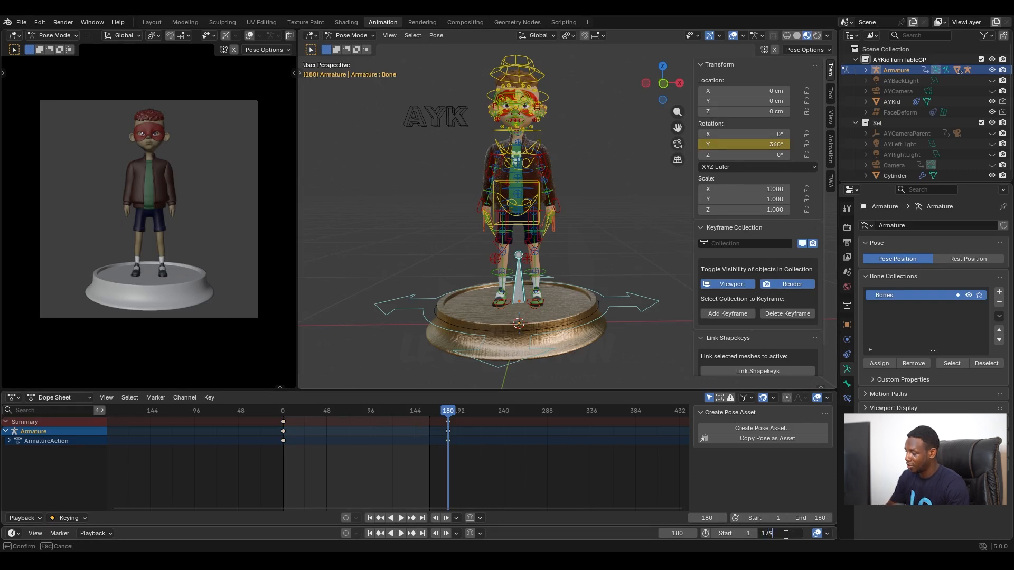
Step: Set the scene's end frame to 179 and play back the turntable rotation, stopping it partway
{"action": "key", "text": "Return"}
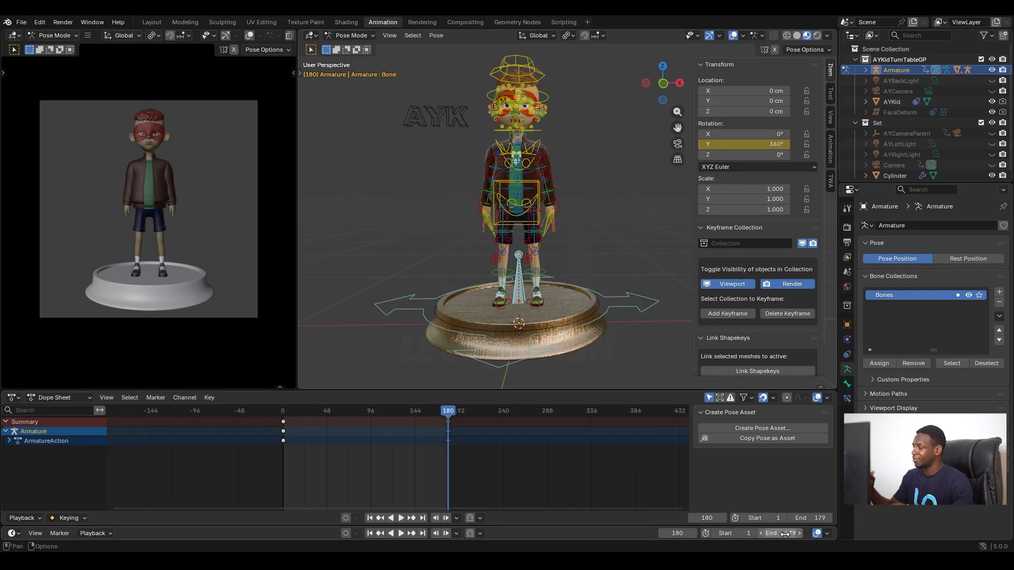
{"action": "key", "text": "space"}
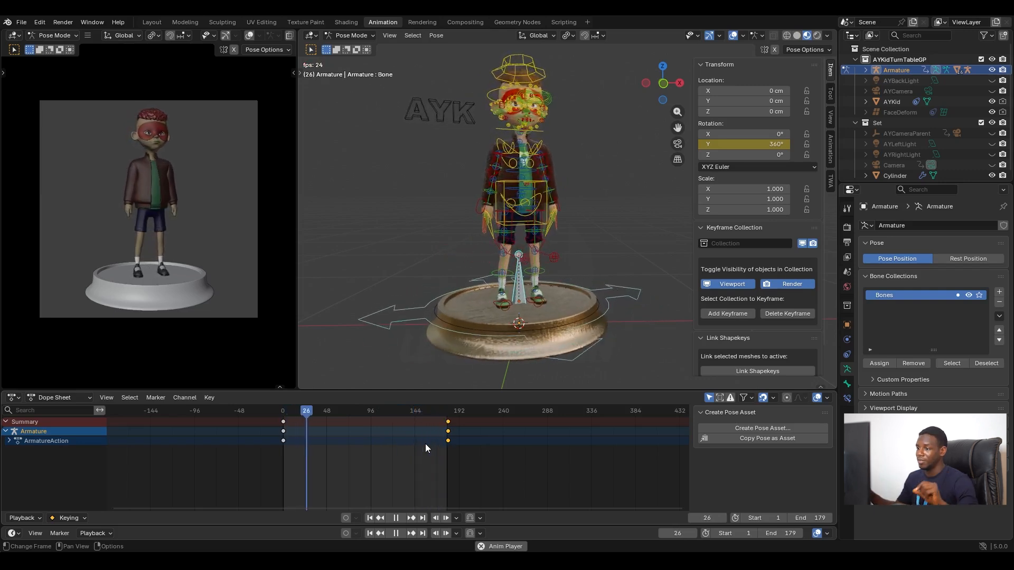
{"action": "key", "text": "space"}
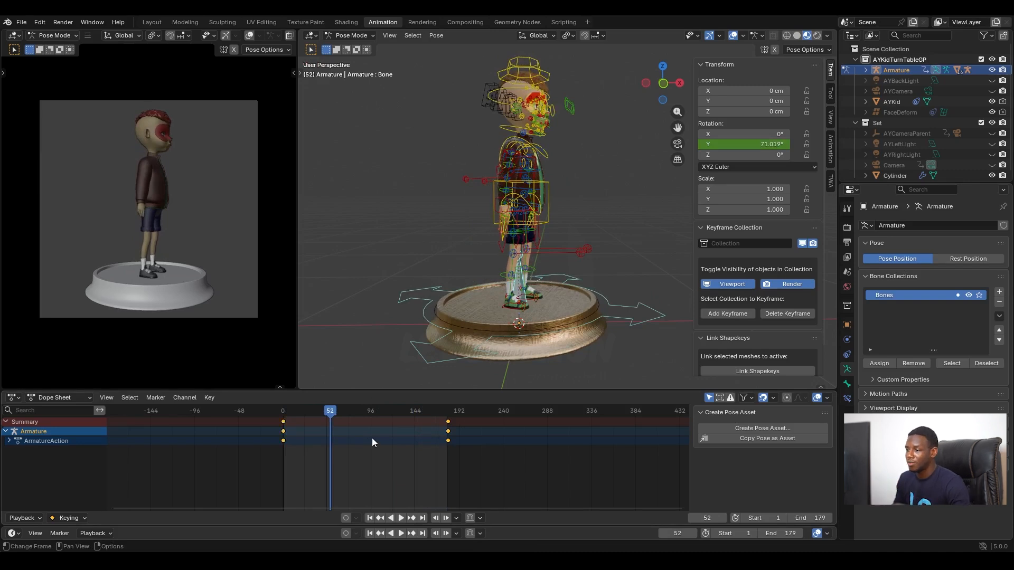
Step: Set the interpolation mode of the pedestal bone's two rotation keyframes to Linear
{"action": "right_click", "coordinate": [371, 428]}
{"action": "mouse_move", "coordinate": [370, 426]}
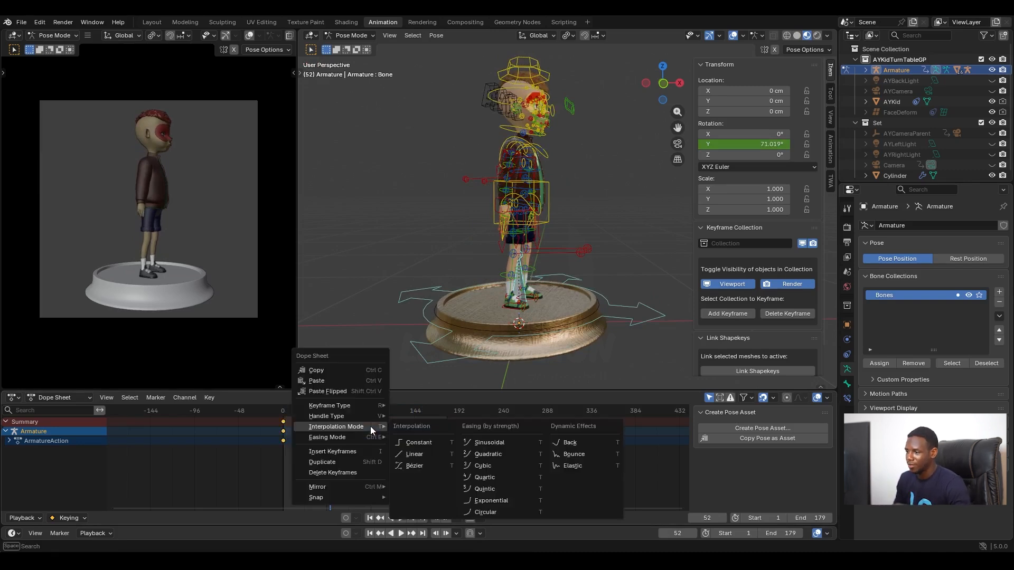
{"action": "left_click", "coordinate": [421, 454]}
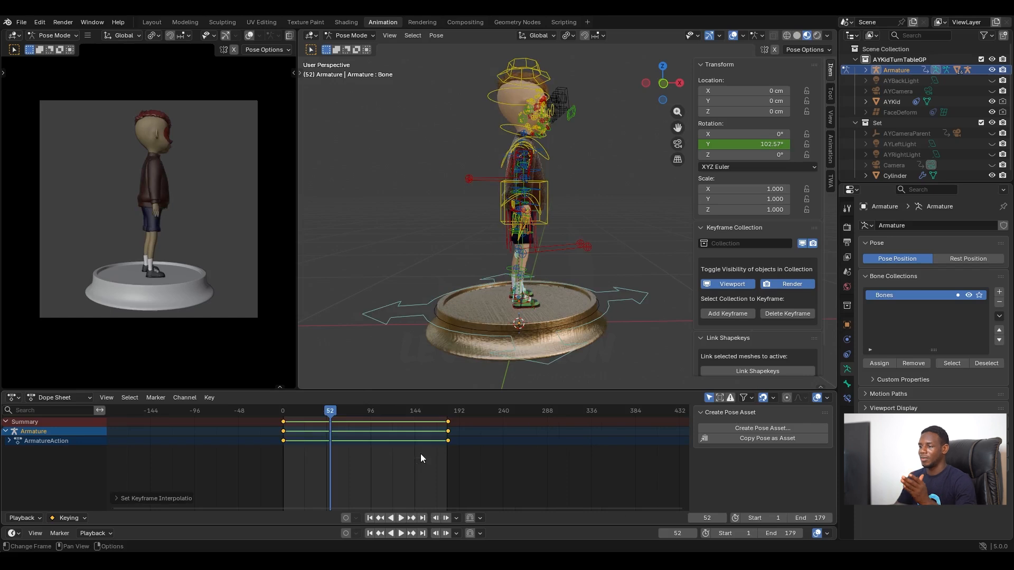
Step: Play the turntable rotation, restart it from the first frame, and stop it to check for a constant speed
{"action": "key", "text": "space"}
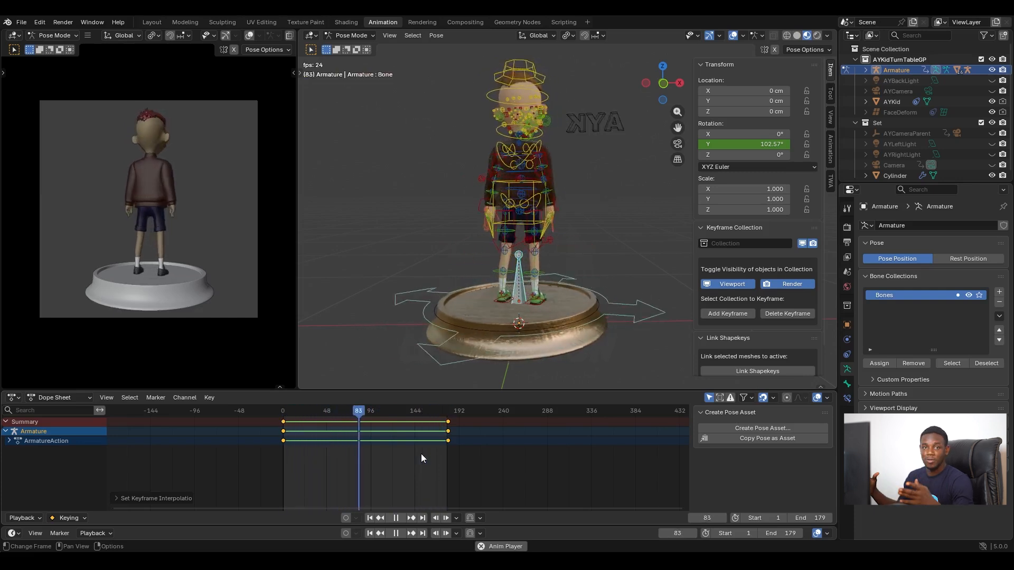
{"action": "left_click", "coordinate": [370, 517]}
{"action": "key", "text": "space"}
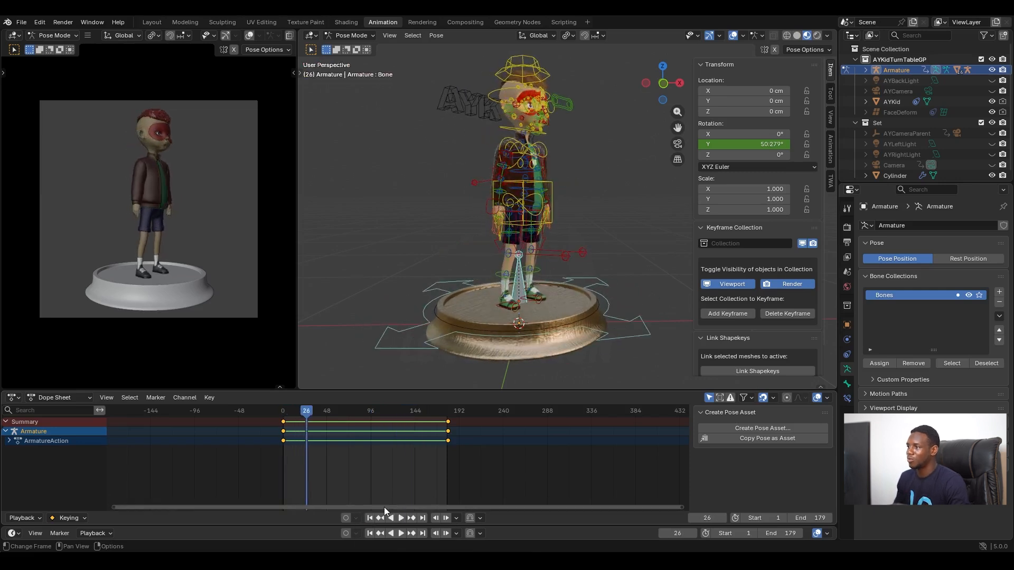
Step: Return to Object Mode, select the AYK text object, and apply the Shrug action to the character
{"action": "middle_click_drag", "start_coordinate": [576, 217], "coordinate": [537, 217]}
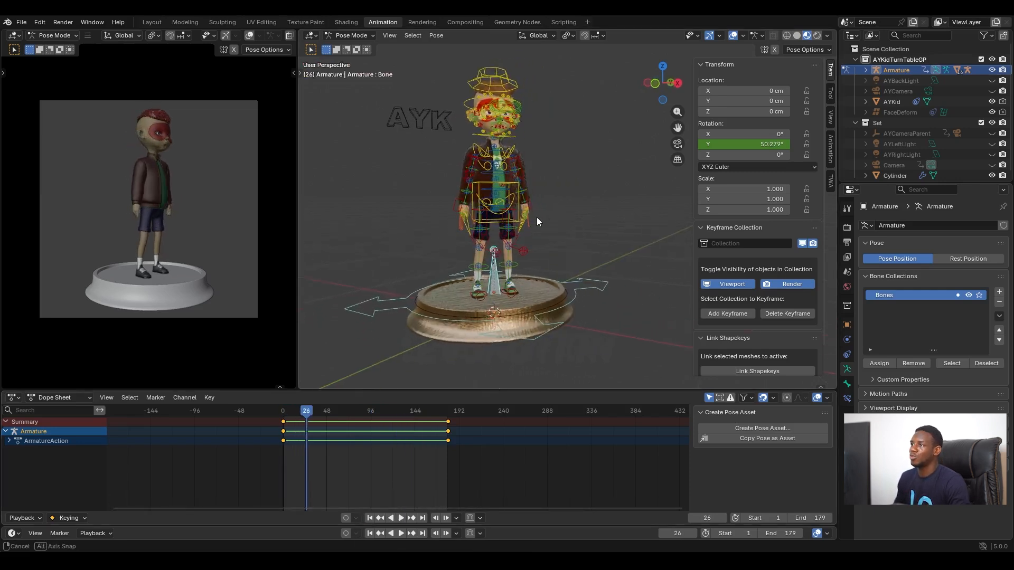
{"action": "left_click", "coordinate": [358, 34]}
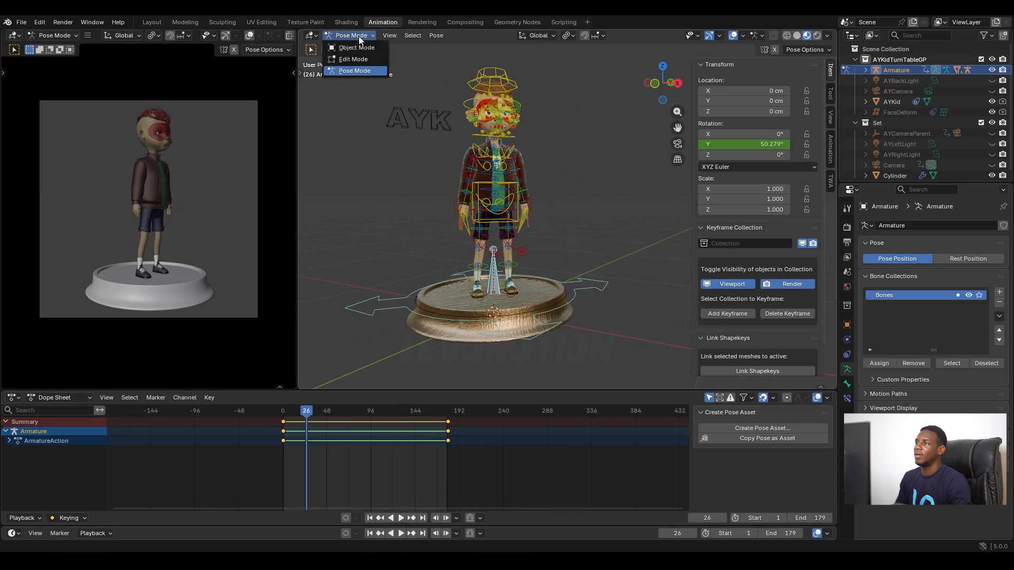
{"action": "left_click", "coordinate": [362, 47]}
{"action": "left_click", "coordinate": [416, 112]}
{"action": "middle_click_drag", "start_coordinate": [567, 162], "coordinate": [544, 175]}
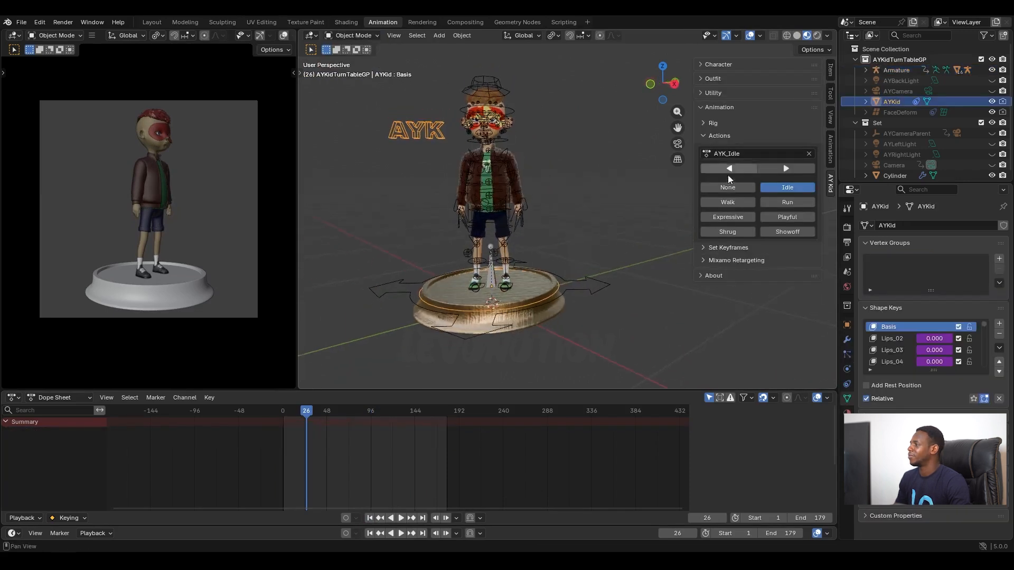
{"action": "left_click", "coordinate": [730, 233]}
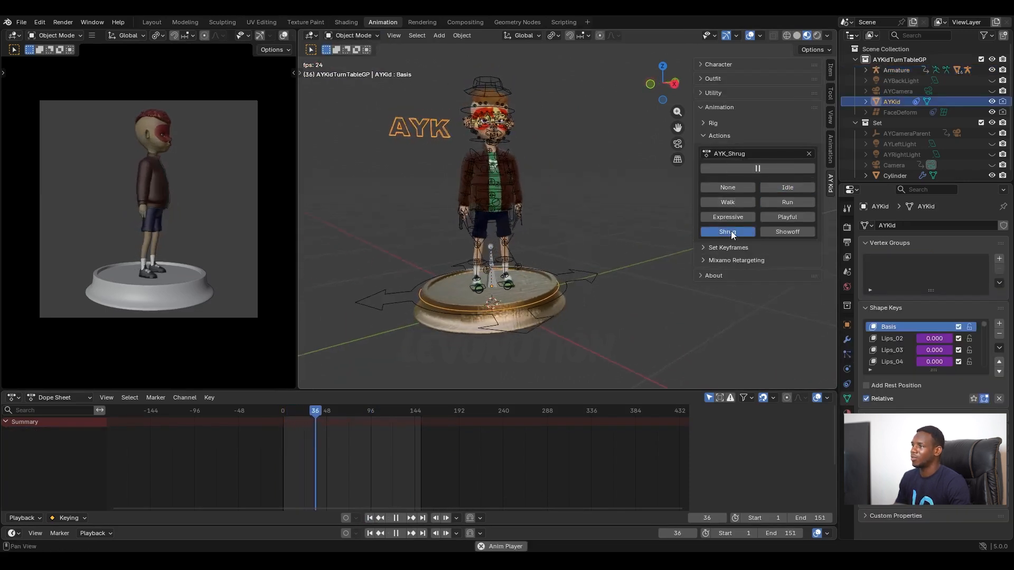
Step: Hide the viewport overlays to preview the shrugging character on the turning pedestal, and stop the playback
{"action": "left_click", "coordinate": [747, 35]}
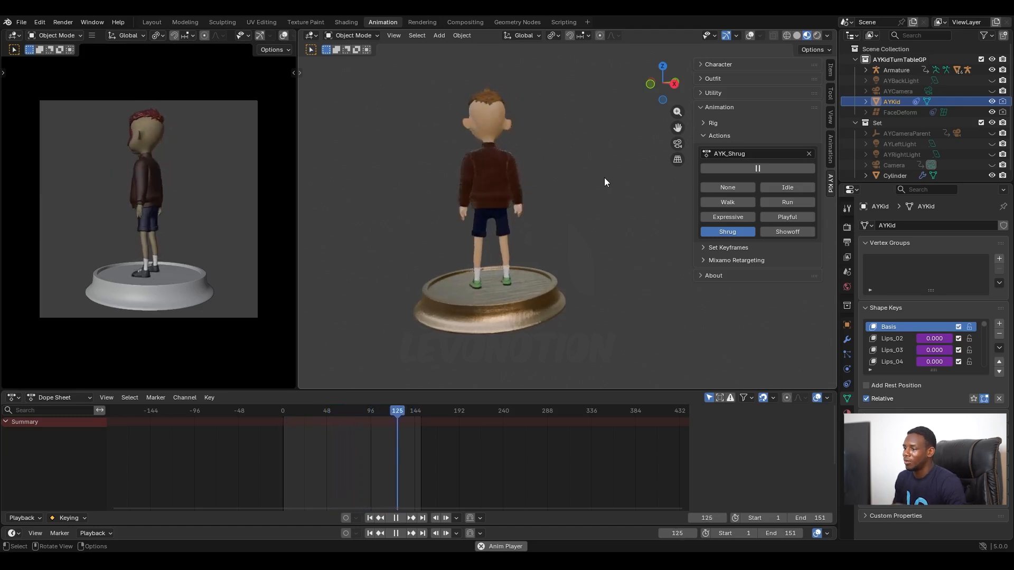
{"action": "key", "text": "space"}
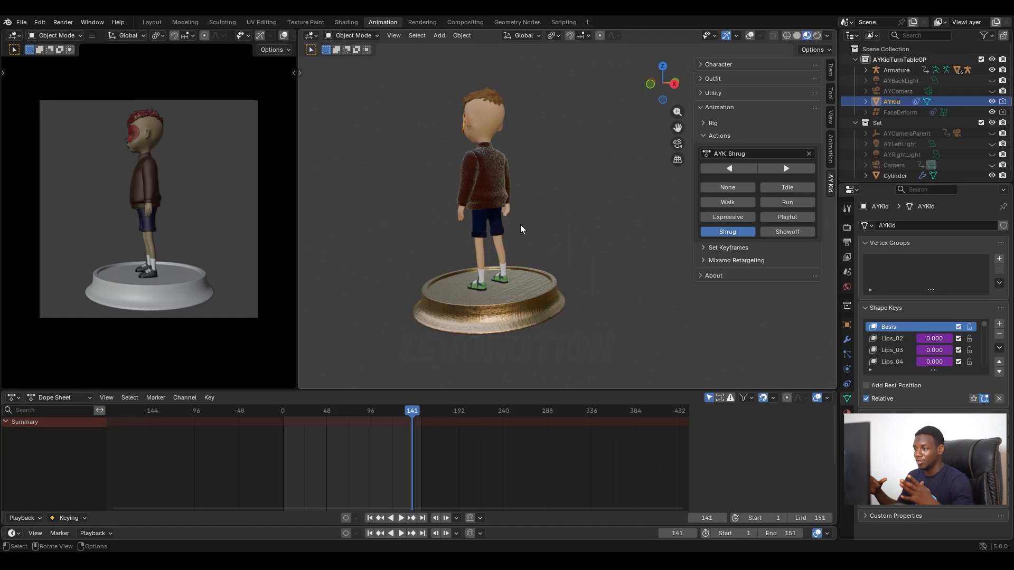
{"action": "mouse_move", "coordinate": [583, 248]}
{"action": "middle_mouse_down"}
{"action": "mouse_move", "coordinate": [495, 282]}
{"action": "mouse_move", "coordinate": [571, 253]}
{"action": "middle_mouse_up"}
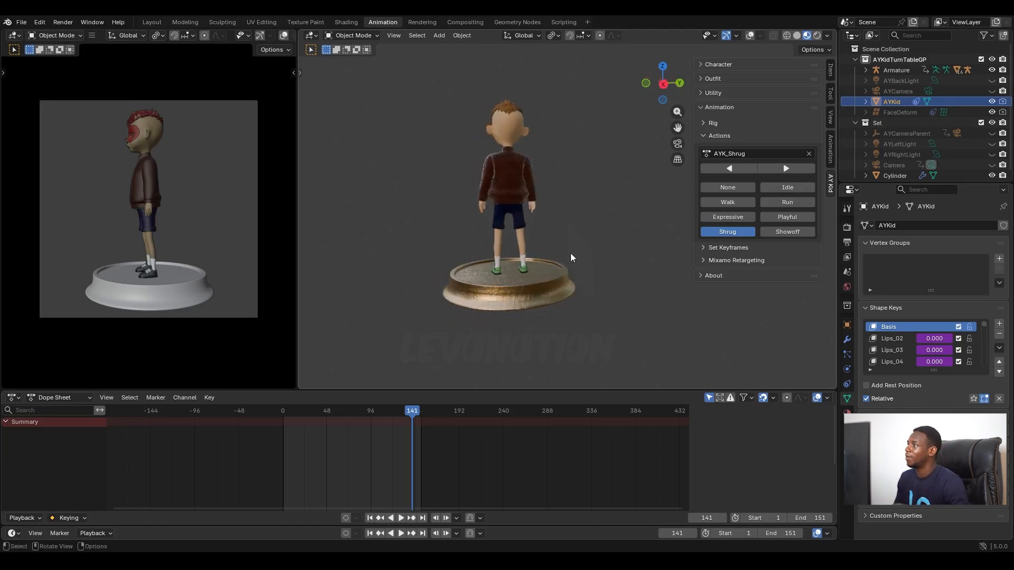
Step: Show the viewport overlays again and select the character rig AYKRig
{"action": "left_click", "coordinate": [749, 36]}
{"action": "left_click", "coordinate": [495, 143]}
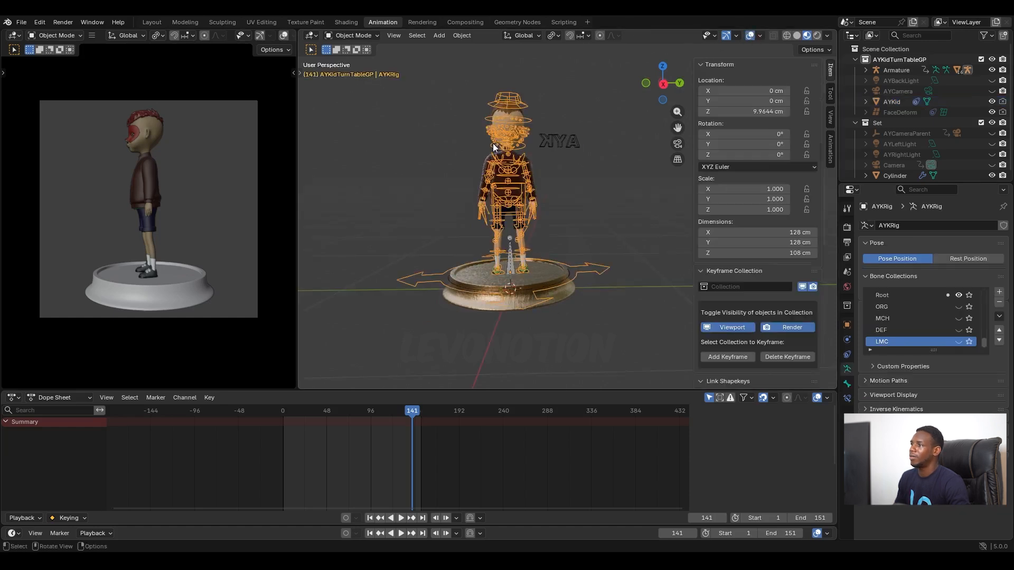
Step: Put the character rig in Pose Mode and select all its bones to list the AYK_Shrug action's keyframes
{"action": "scroll", "coordinate": [400, 437], "scroll_direction": "up", "scroll_amount": 3}
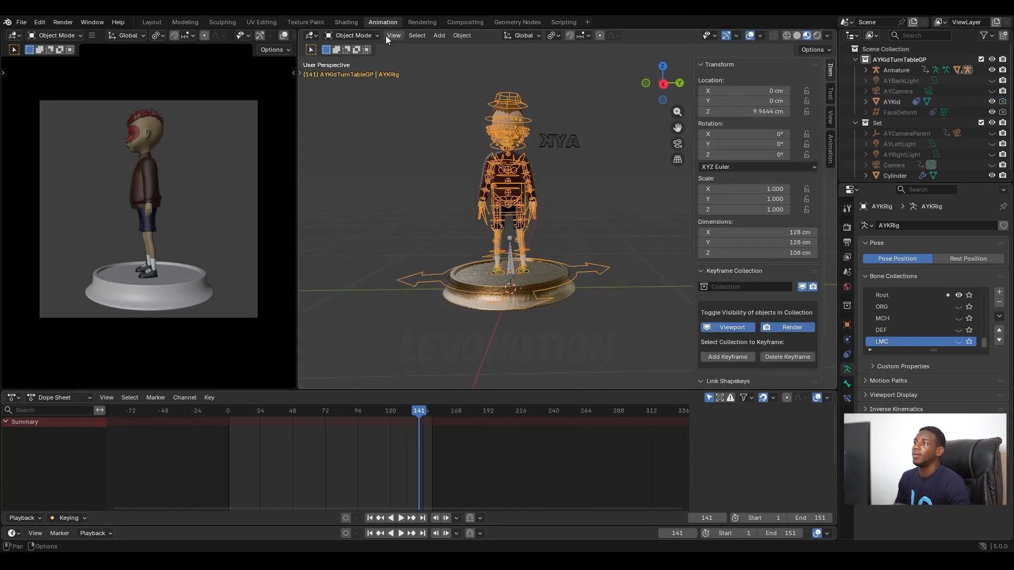
{"action": "left_click", "coordinate": [369, 32]}
{"action": "left_click", "coordinate": [353, 67]}
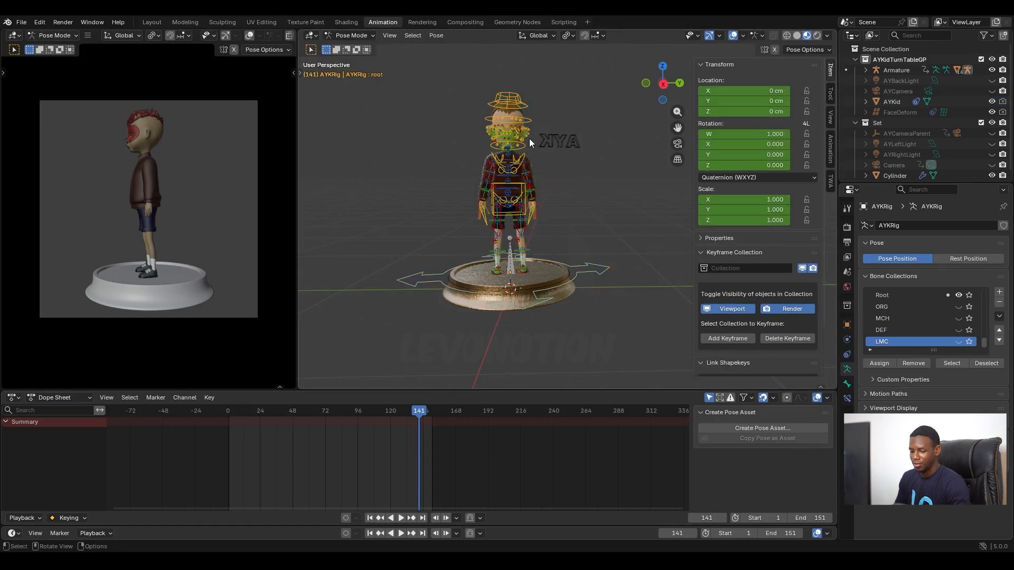
{"action": "key", "text": "a"}
{"action": "scroll", "coordinate": [432, 427], "scroll_direction": "up", "scroll_amount": 8}
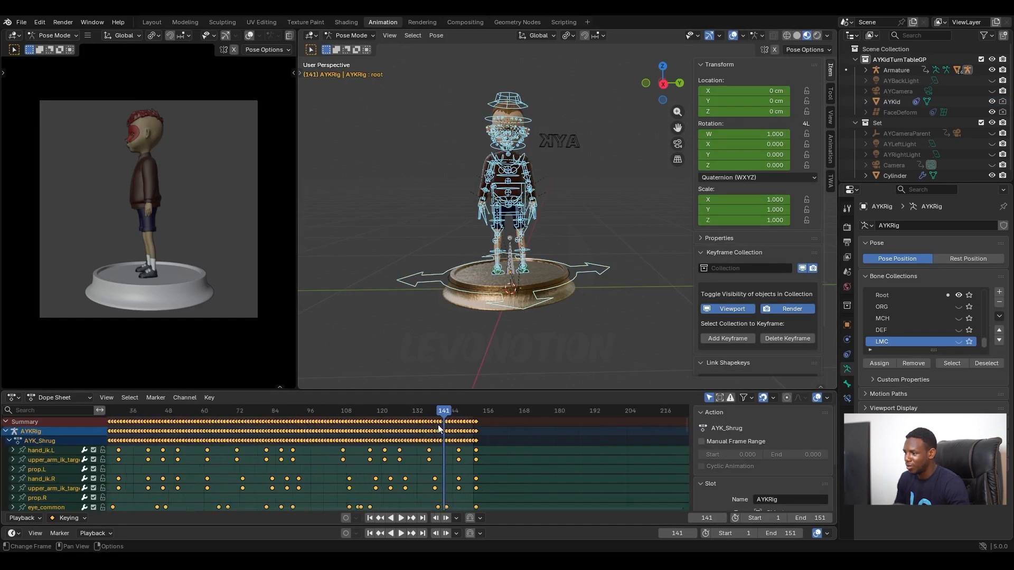
Step: Move the playhead to the last keyframe of the AYK_Shrug action at frame 152
{"action": "left_click_drag", "start_coordinate": [477, 411], "coordinate": [536, 417]}
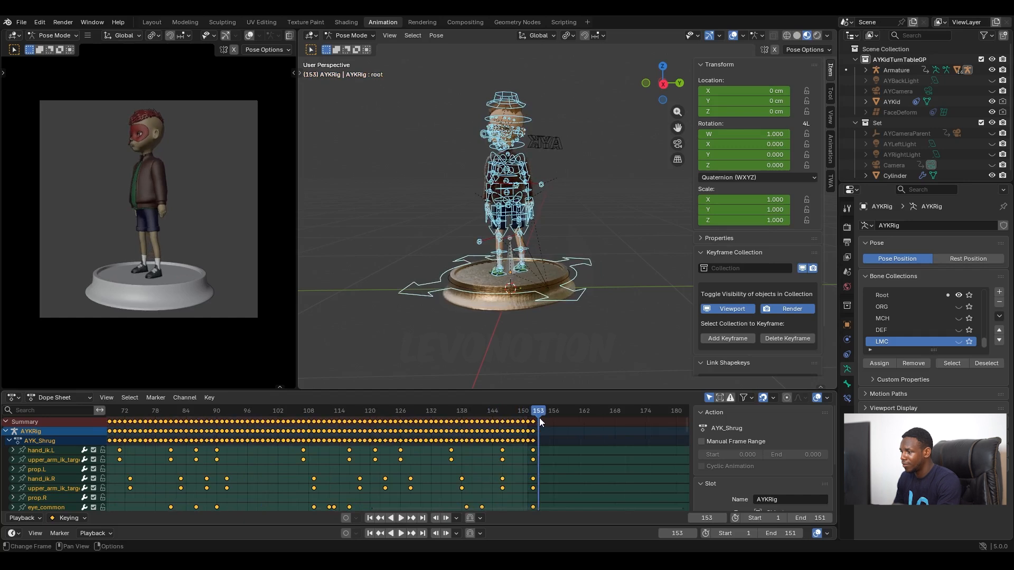
{"action": "key", "text": "Up"}
{"action": "key", "text": "Down"}
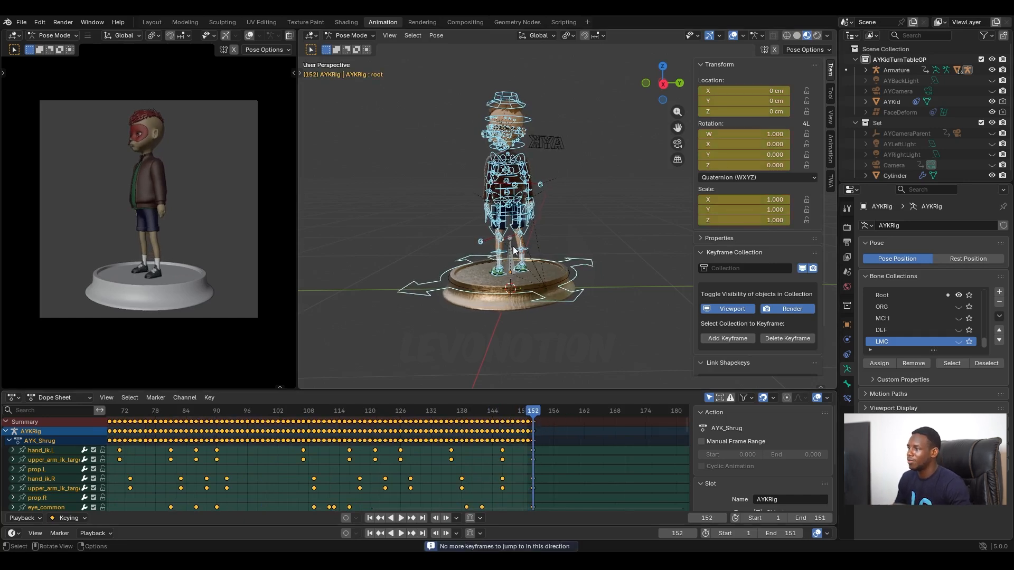
Step: Select the pedestal armature in Object Mode and move its final rotation keyframe to frame 152
{"action": "left_click", "coordinate": [509, 266]}
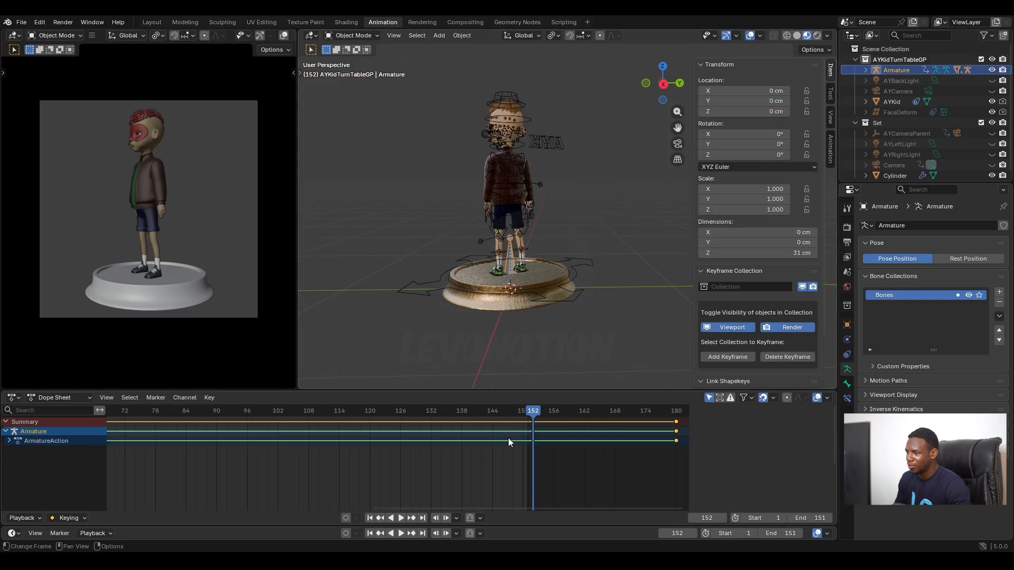
{"action": "scroll", "coordinate": [499, 442], "scroll_direction": "up", "scroll_amount": 4}
{"action": "scroll", "coordinate": [499, 443], "scroll_direction": "down", "scroll_amount": 10}
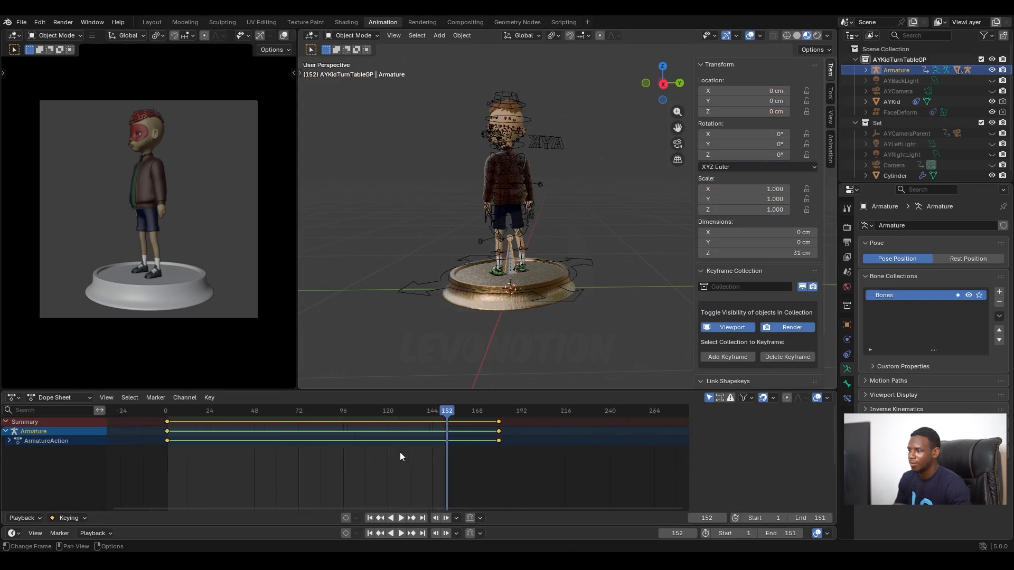
{"action": "scroll", "coordinate": [560, 427], "scroll_direction": "up", "scroll_amount": 5}
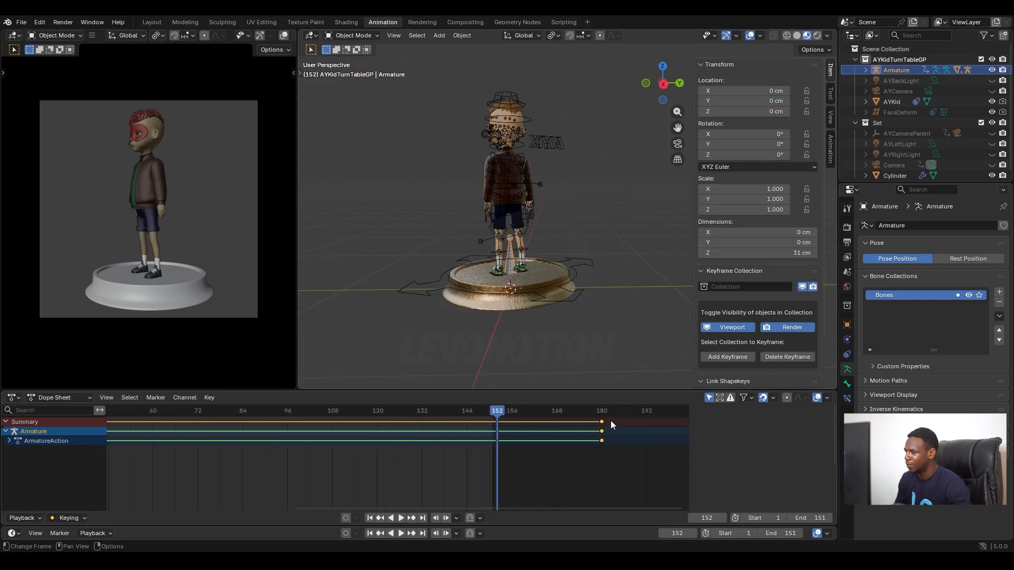
{"action": "left_click_drag", "start_coordinate": [602, 422], "coordinate": [499, 436]}
{"action": "scroll", "coordinate": [516, 437], "scroll_direction": "up", "scroll_amount": 3}
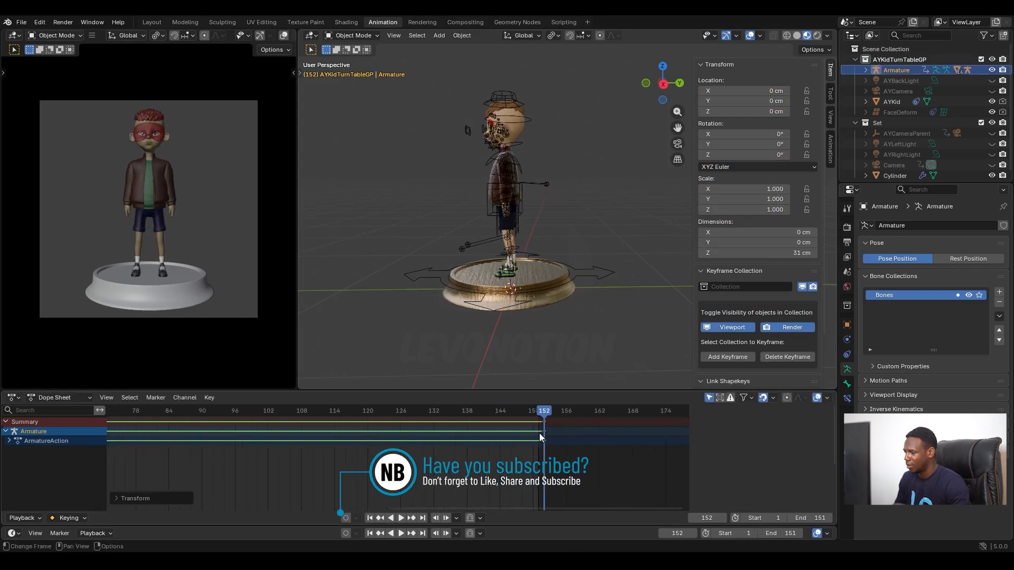
Step: Step back to frame 151 and compare the pedestal's end keyframe with the scene's end frame
{"action": "scroll", "coordinate": [540, 433], "scroll_direction": "up", "scroll_amount": 1}
{"action": "key", "text": "Left"}
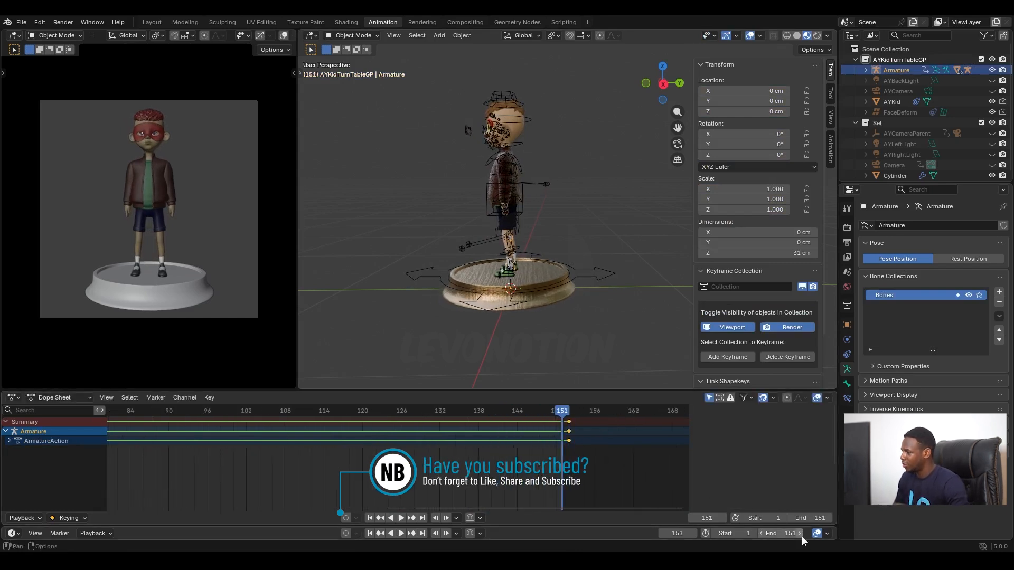
{"action": "scroll", "coordinate": [617, 442], "scroll_direction": "down", "scroll_amount": 3}
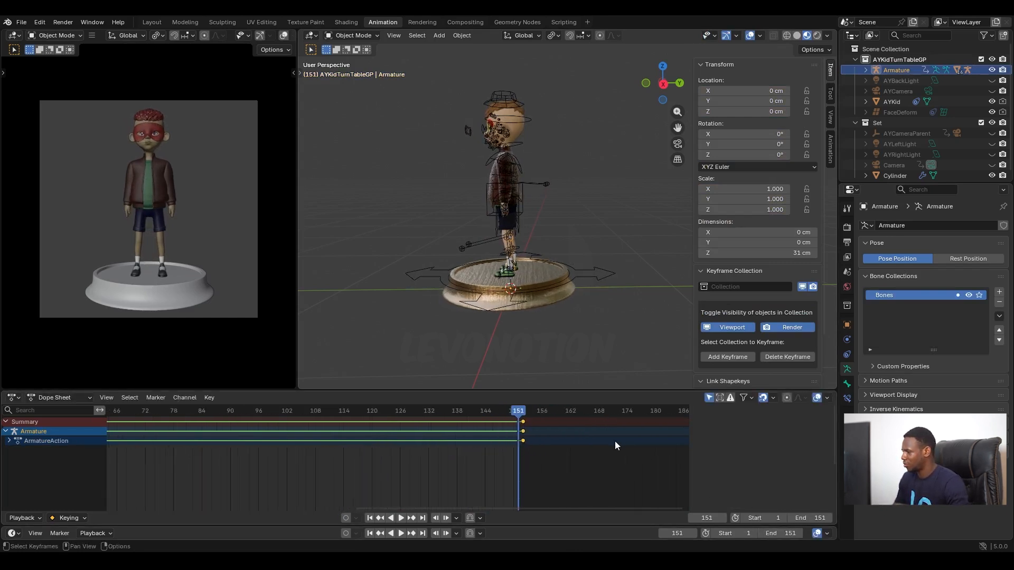
{"action": "scroll", "coordinate": [461, 471], "scroll_direction": "down", "scroll_amount": 2}
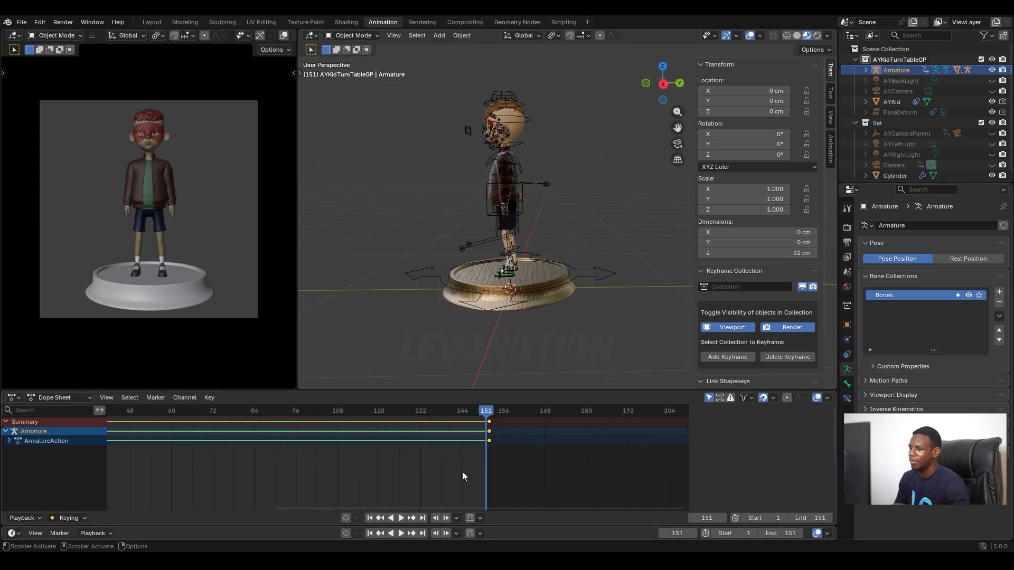
Step: Play the turntable with the viewport overlays hidden and view the shrugging character from another angle to check the loop
{"action": "scroll", "coordinate": [421, 465], "scroll_direction": "down", "scroll_amount": 1}
{"action": "key", "text": "space"}
{"action": "scroll", "coordinate": [421, 452], "scroll_direction": "down", "scroll_amount": 1}
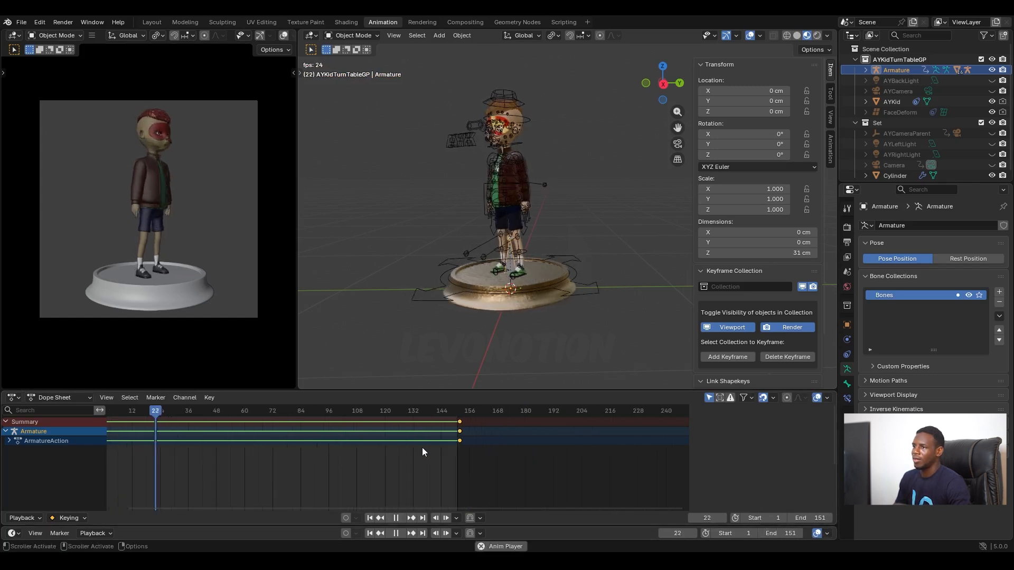
{"action": "left_click", "coordinate": [748, 35]}
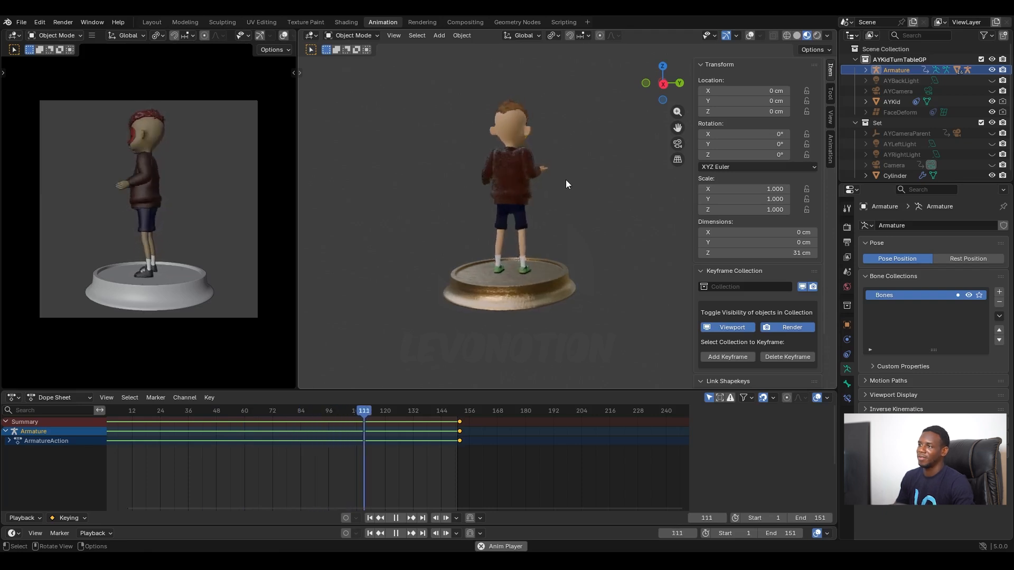
{"action": "middle_click_drag", "start_coordinate": [566, 183], "coordinate": [584, 201]}
{"action": "scroll", "coordinate": [644, 204], "scroll_direction": "down", "scroll_amount": 2}
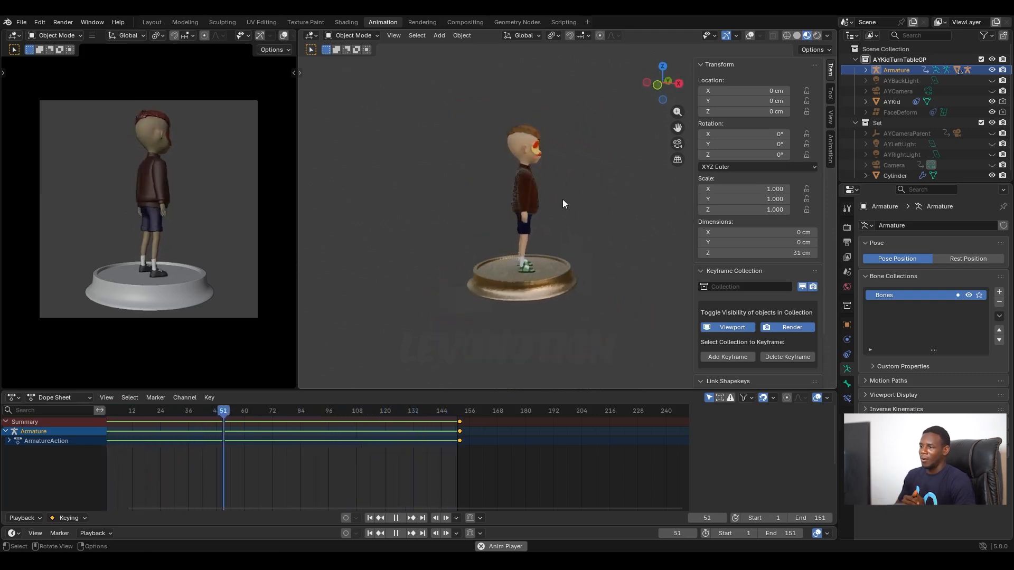